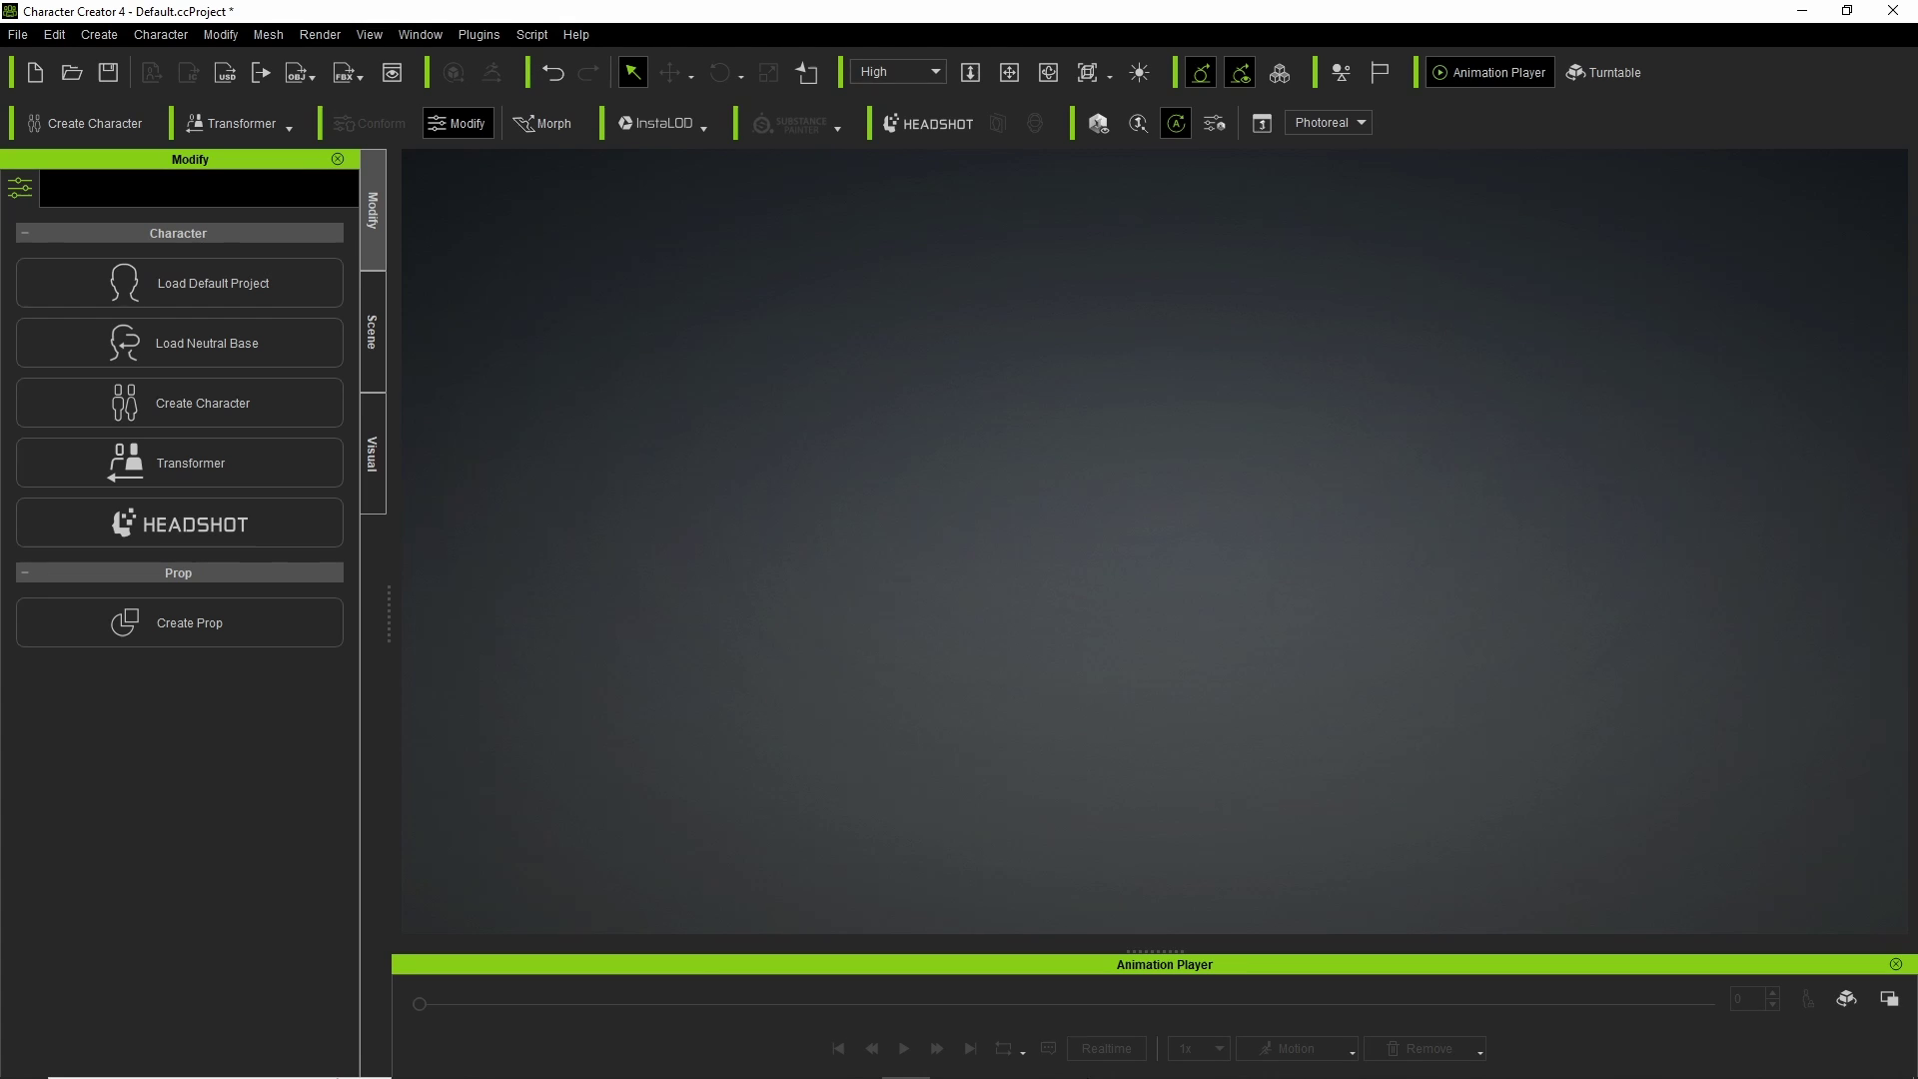
- Switch to Mixamo in Firefox, browse the available content and load the X Bot character
mouse_move(1084, 1077)
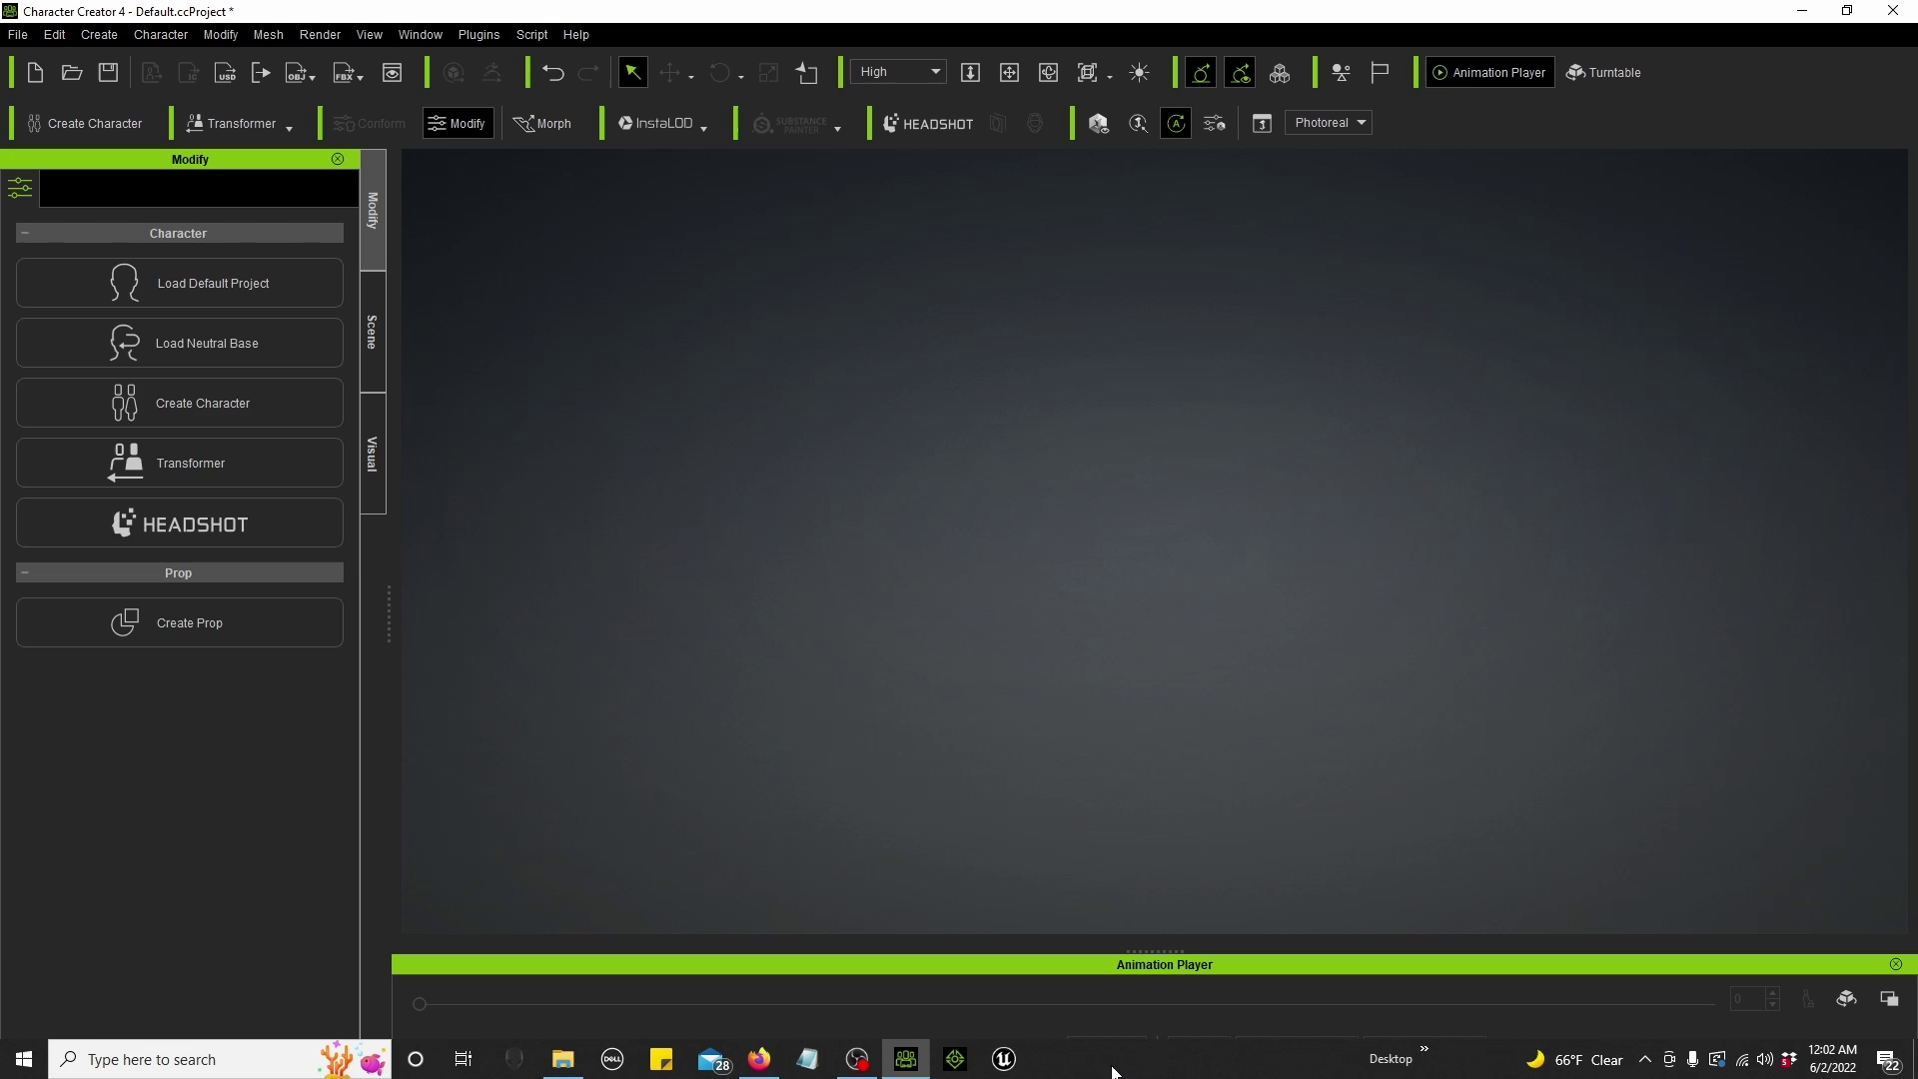
left_click(767, 1067)
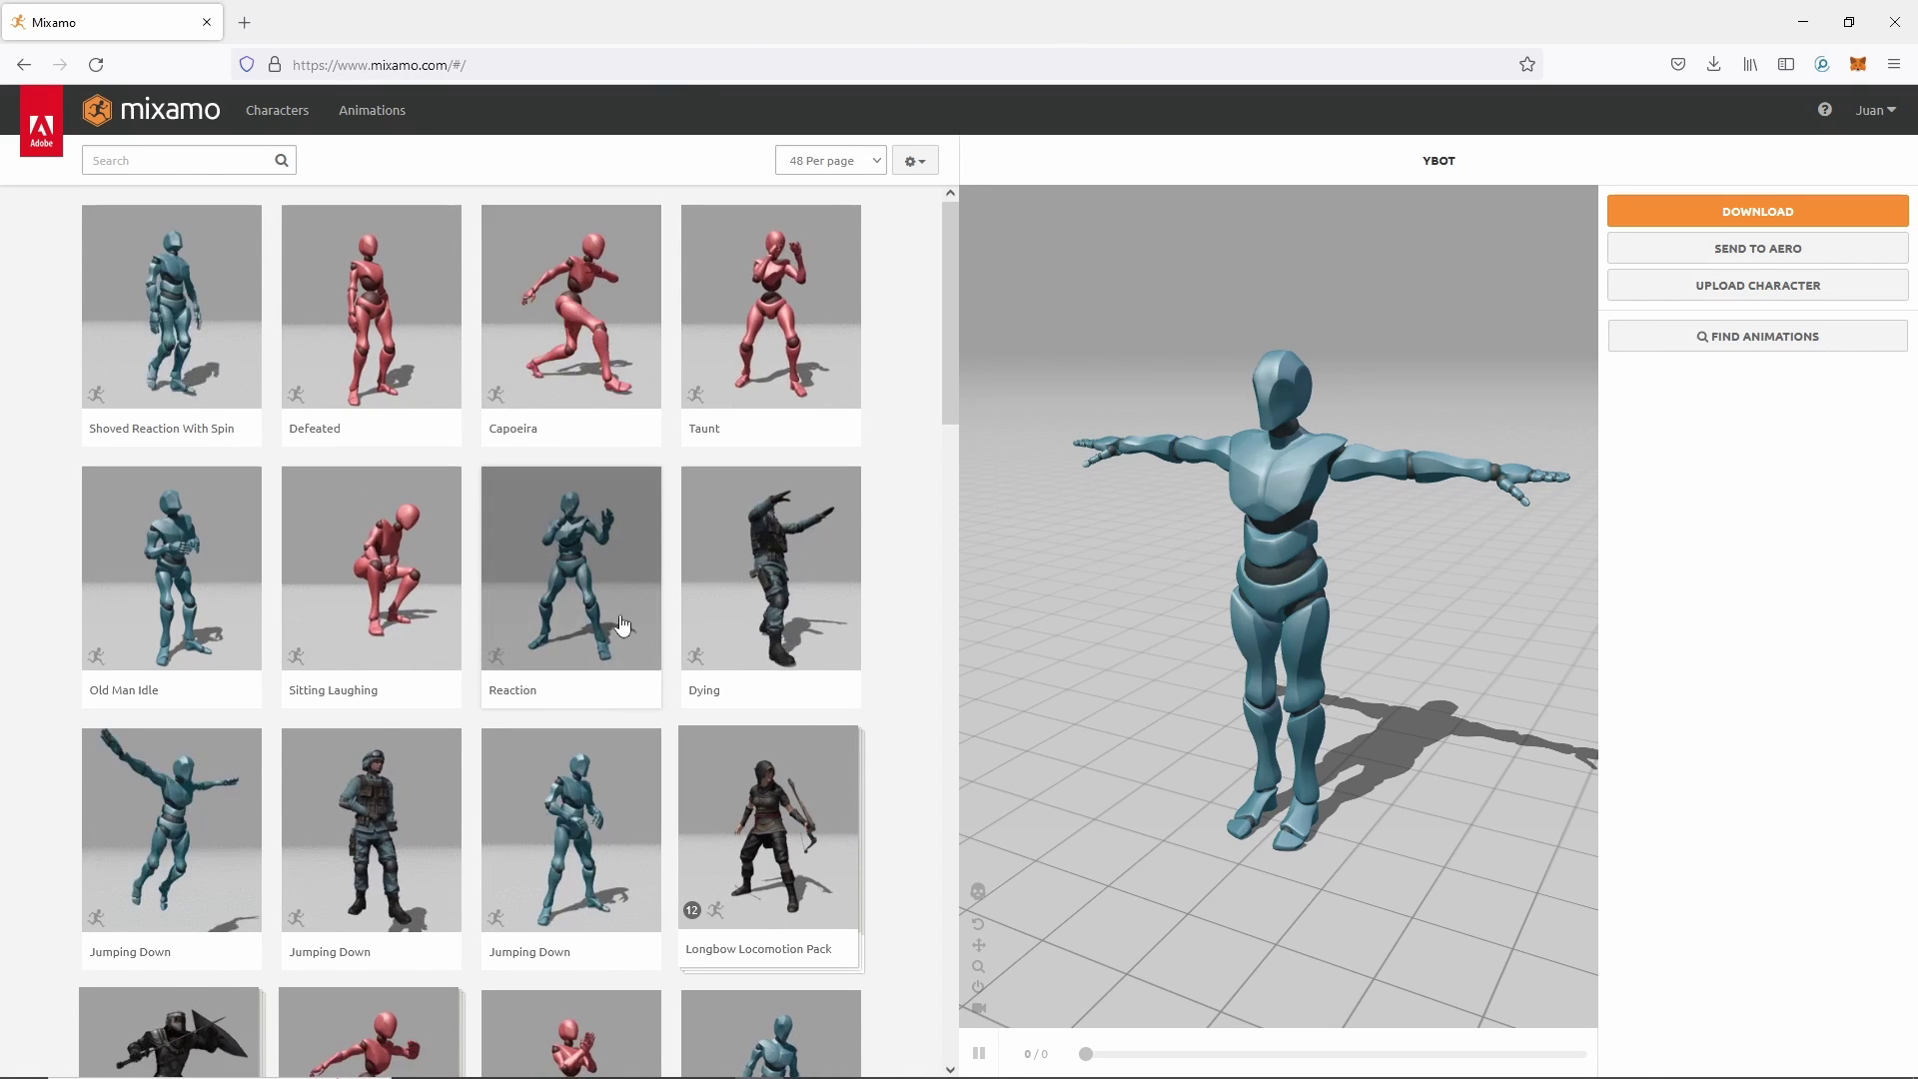
mouse_move(621, 693)
scroll(612, 651, "down", 1)
scroll(615, 648, "down", 6)
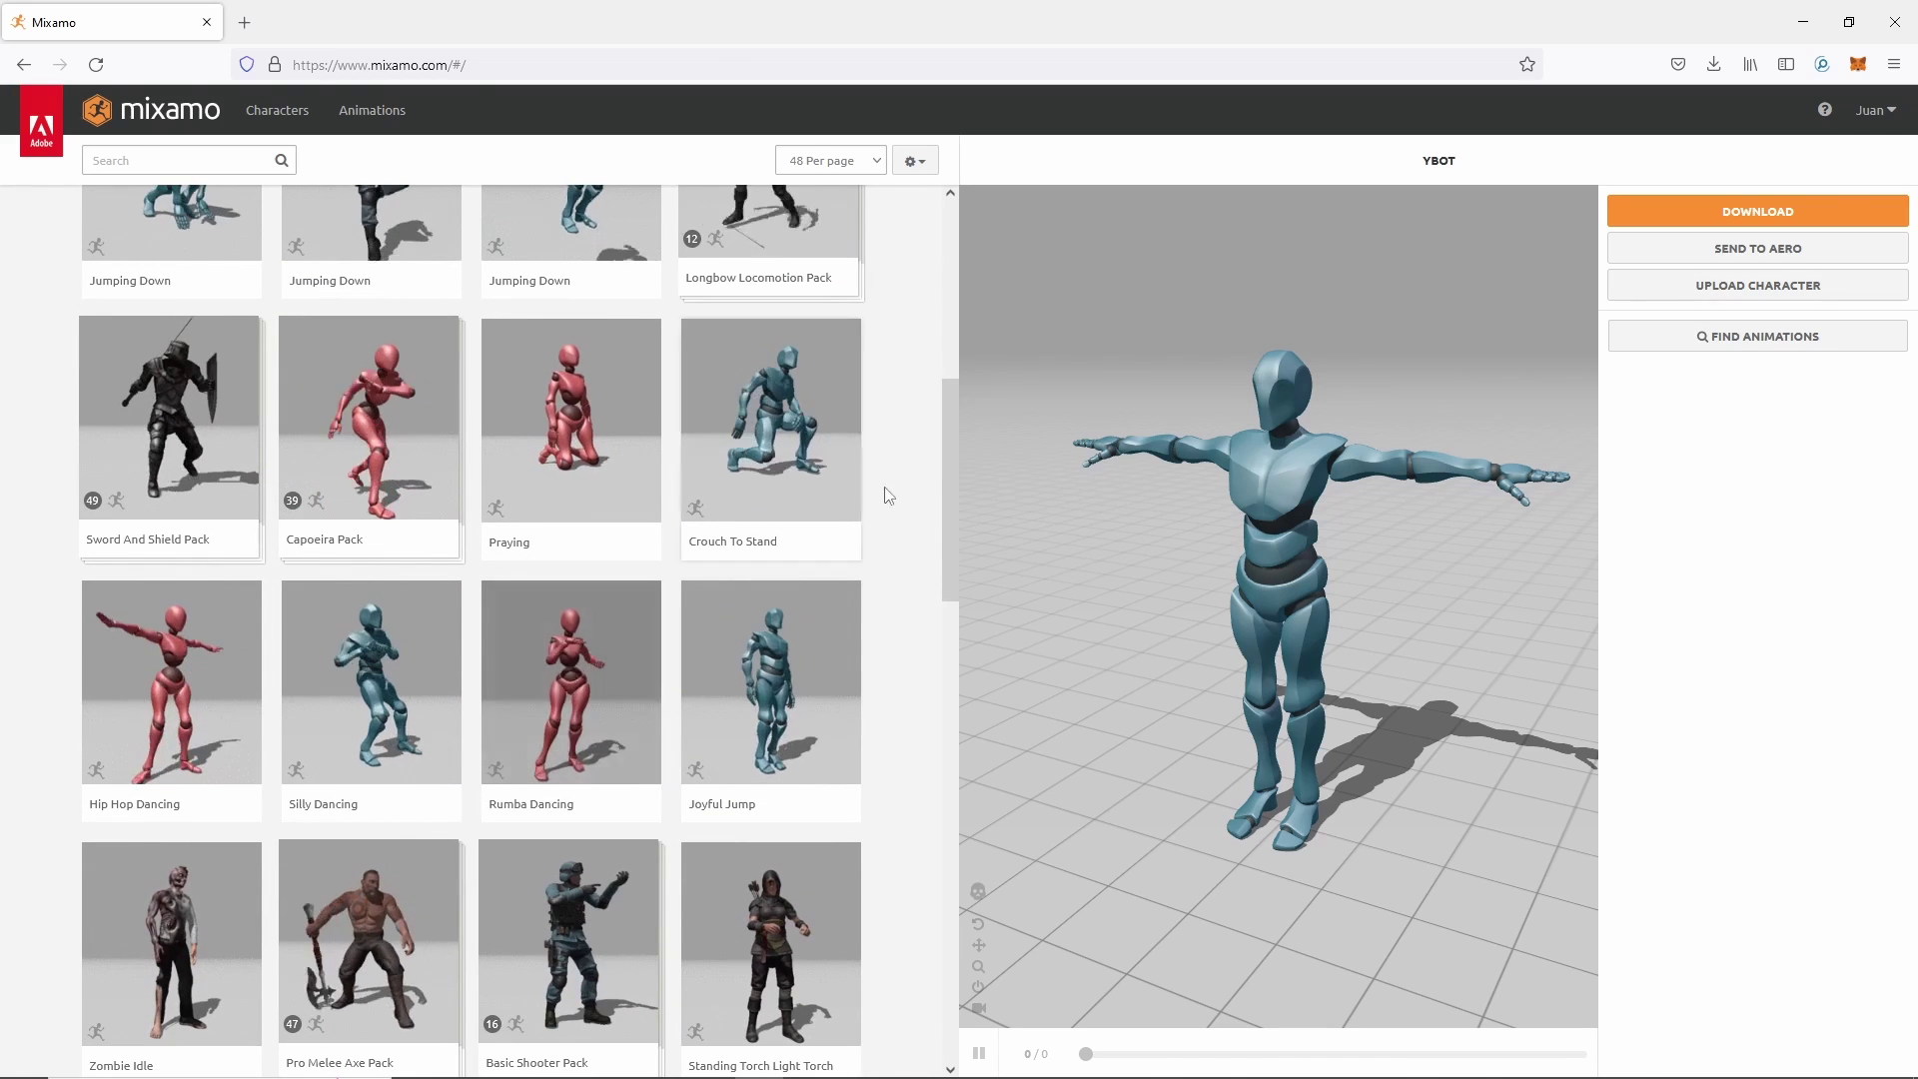
left_click(1874, 110)
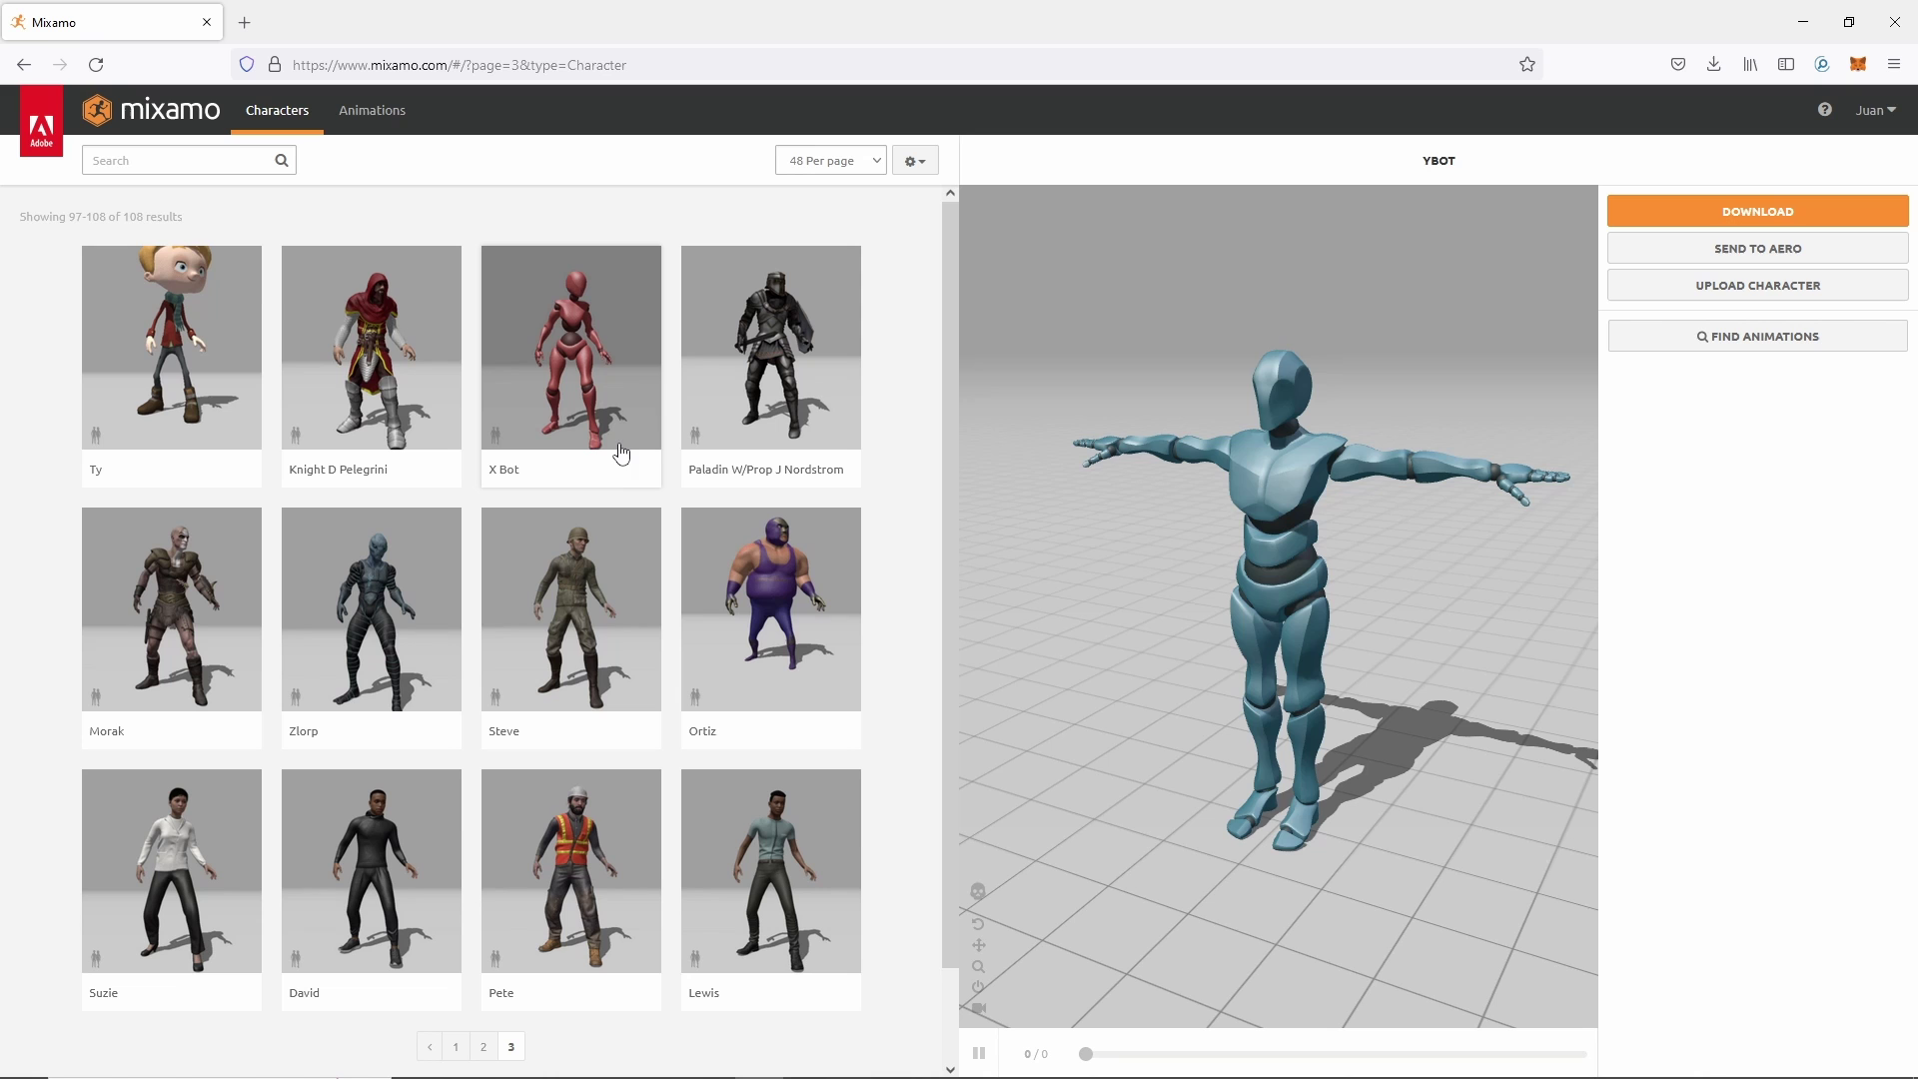
left_click(548, 382)
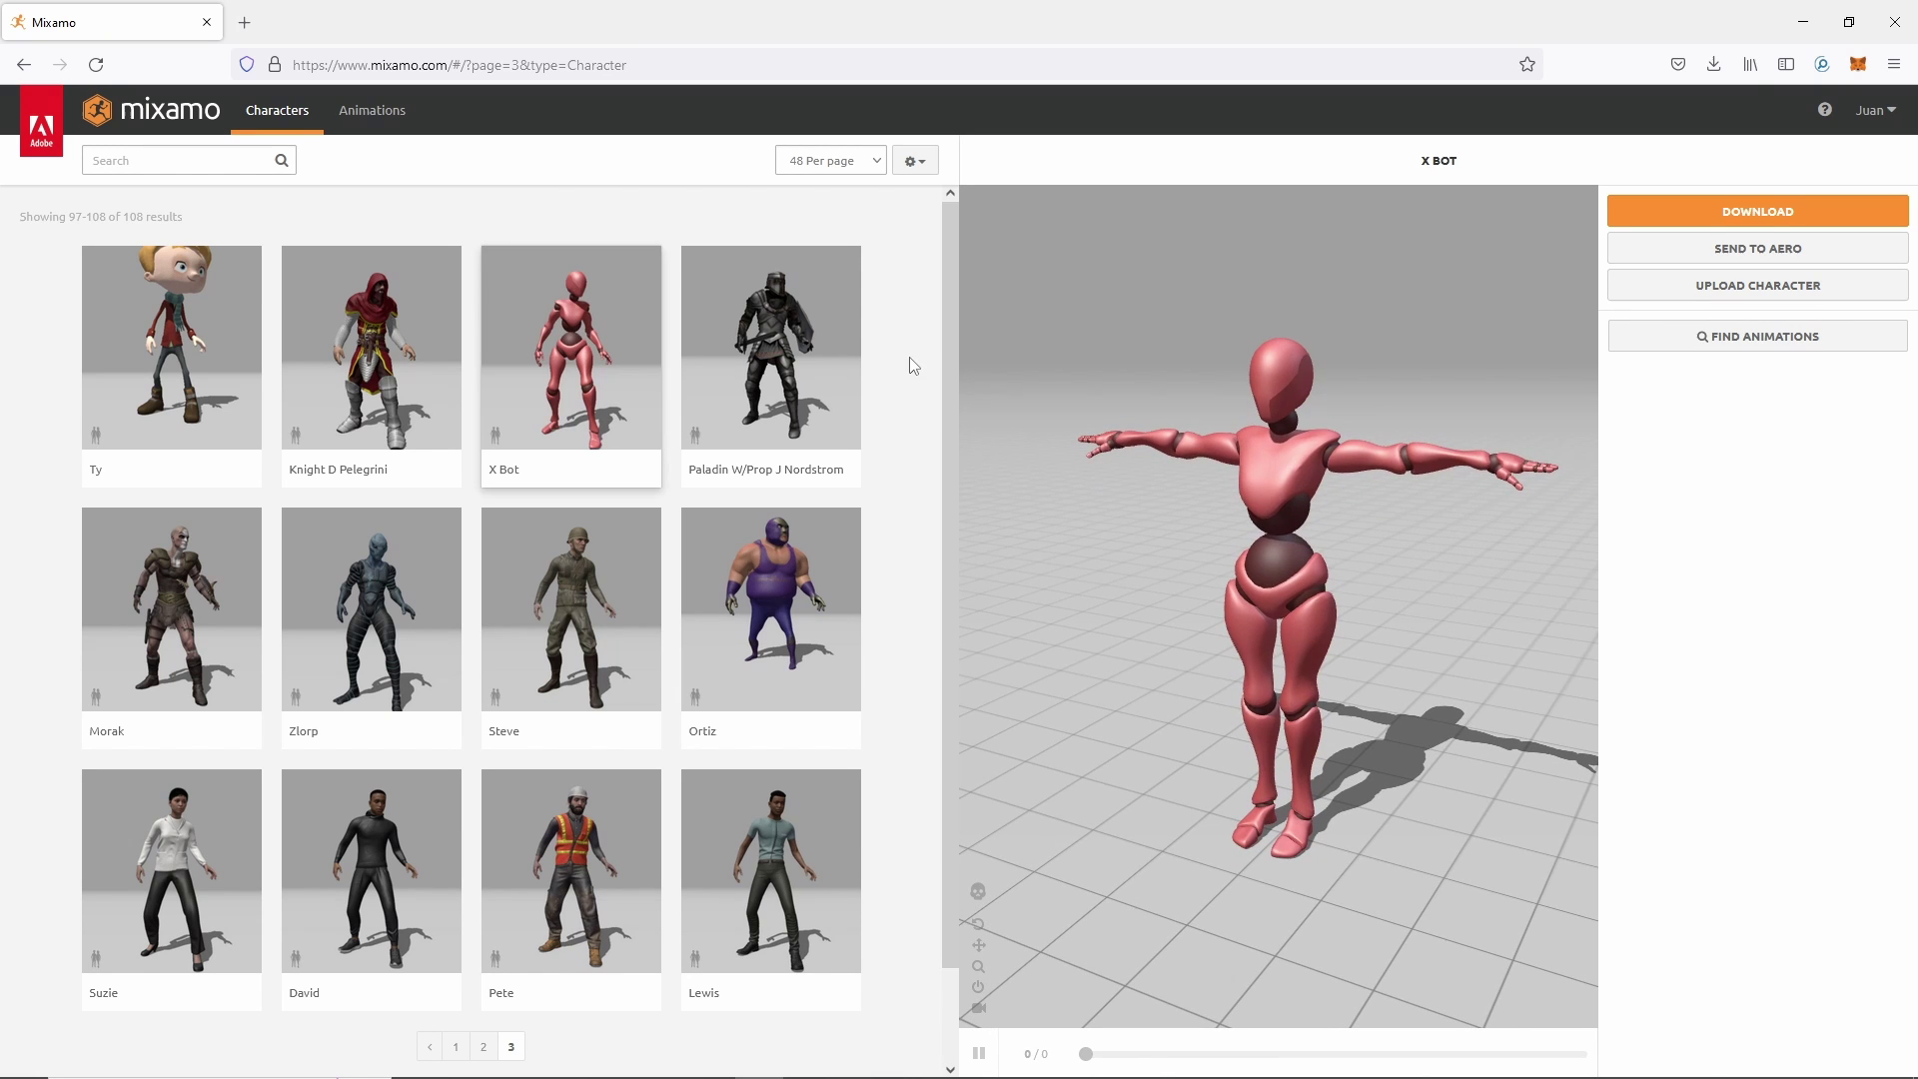
- Apply the Rumba Dancing animation to X Bot and download it as FBX Binary with skin at 30 frames per second
left_click(388, 115)
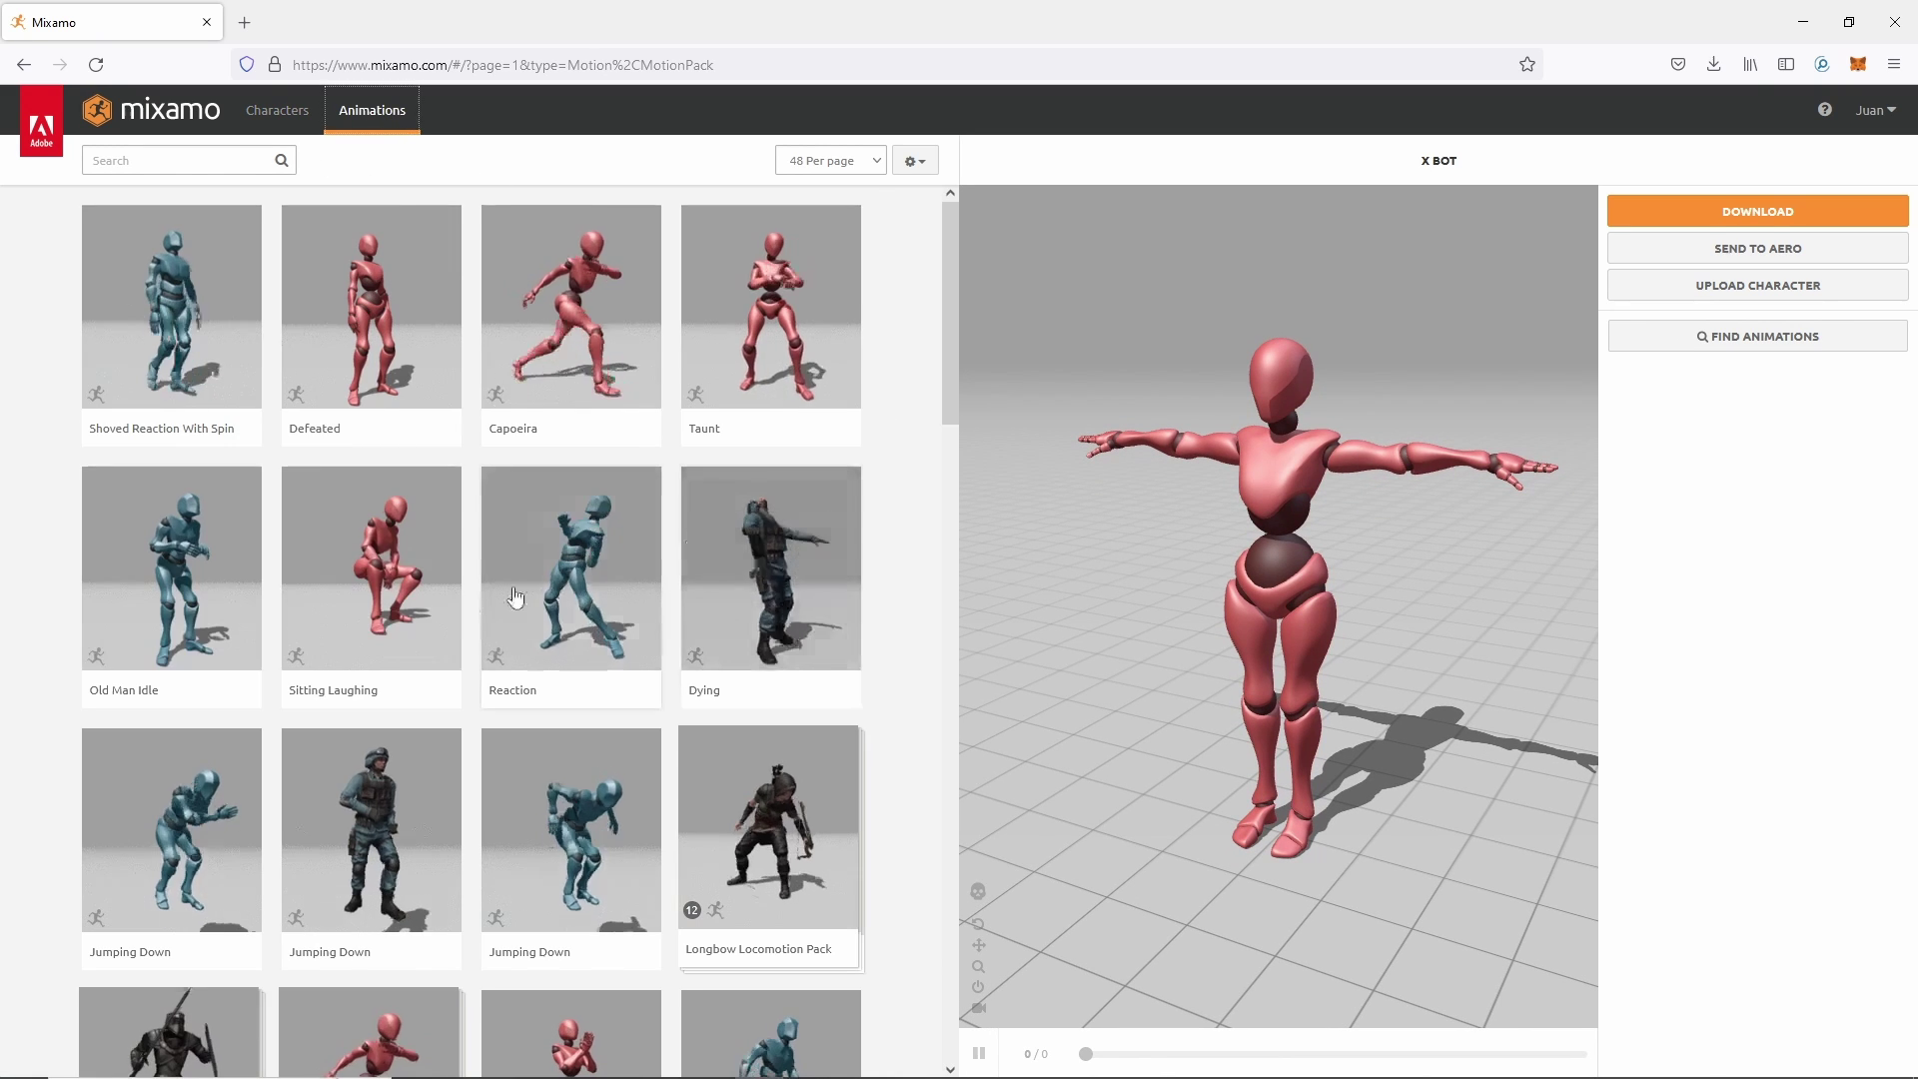
scroll(613, 659, "down", 5)
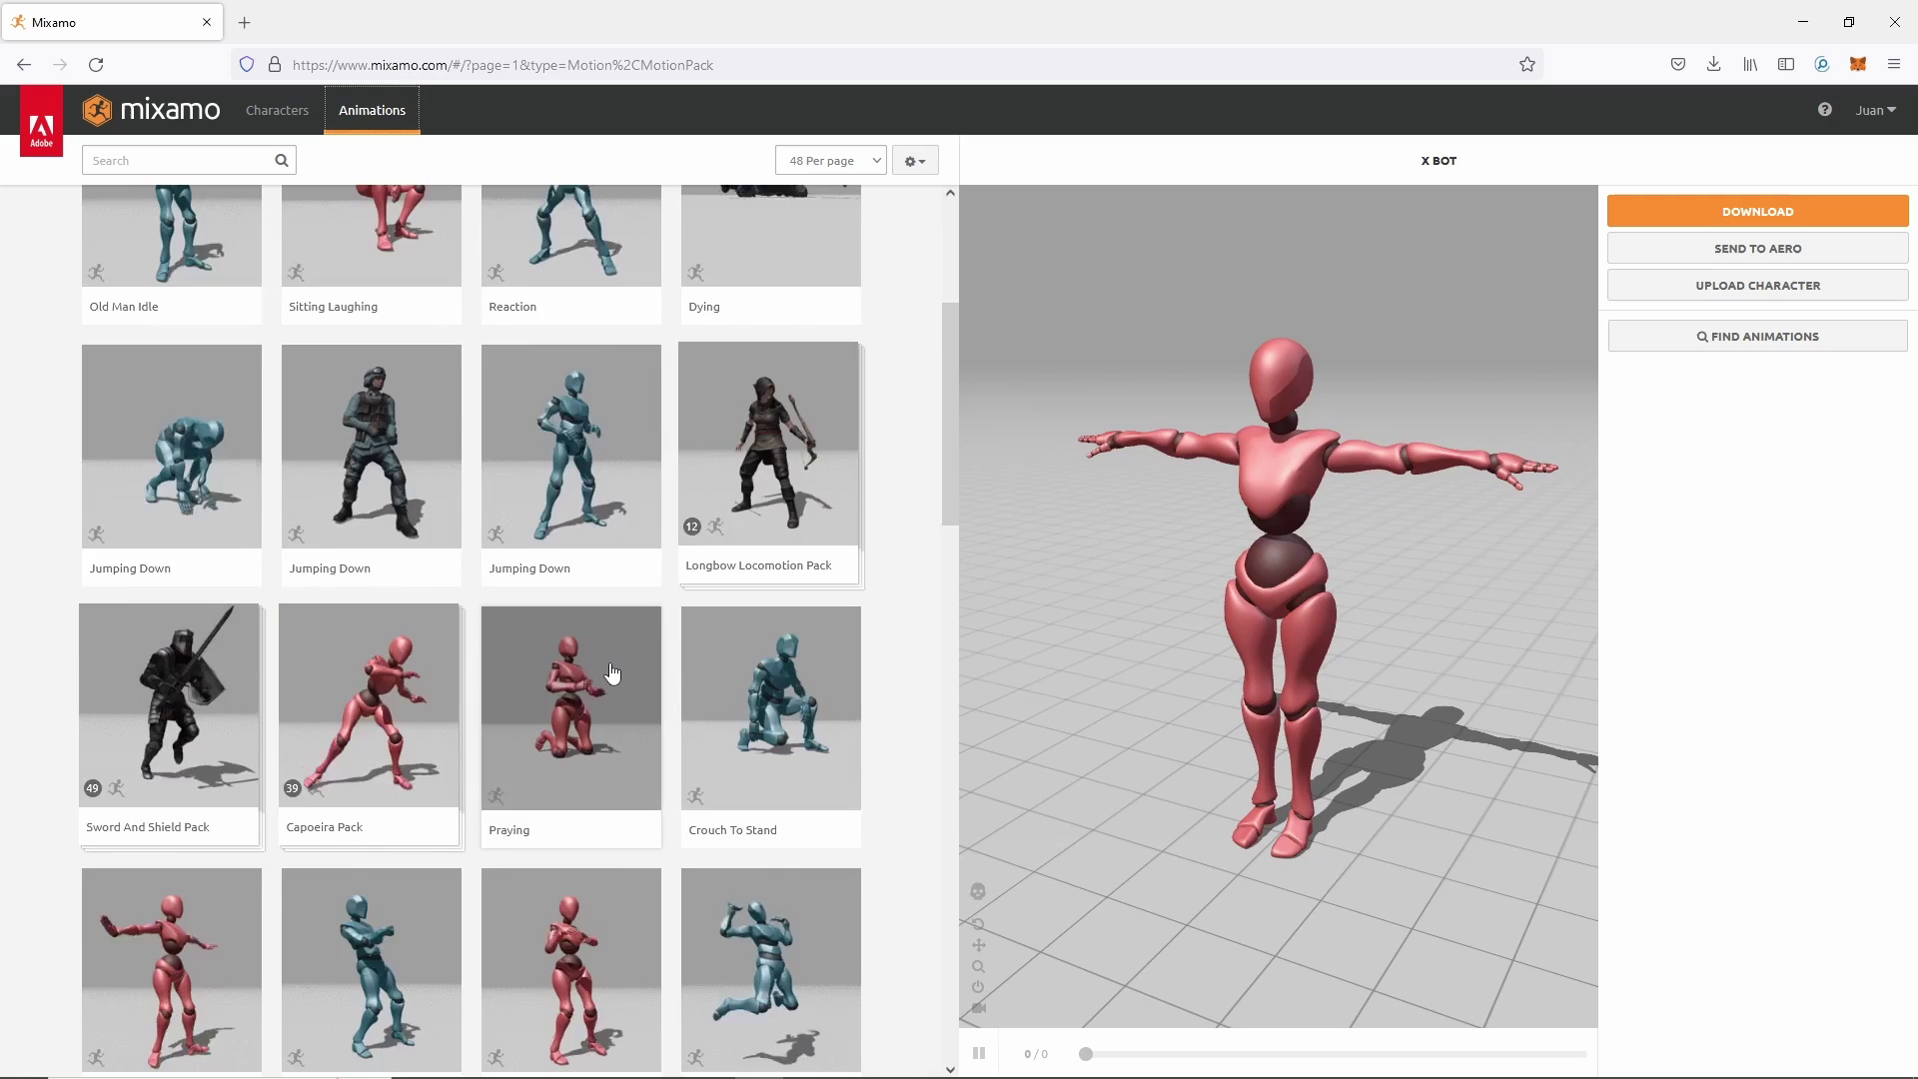
scroll(612, 672, "down", 2)
left_click(588, 702)
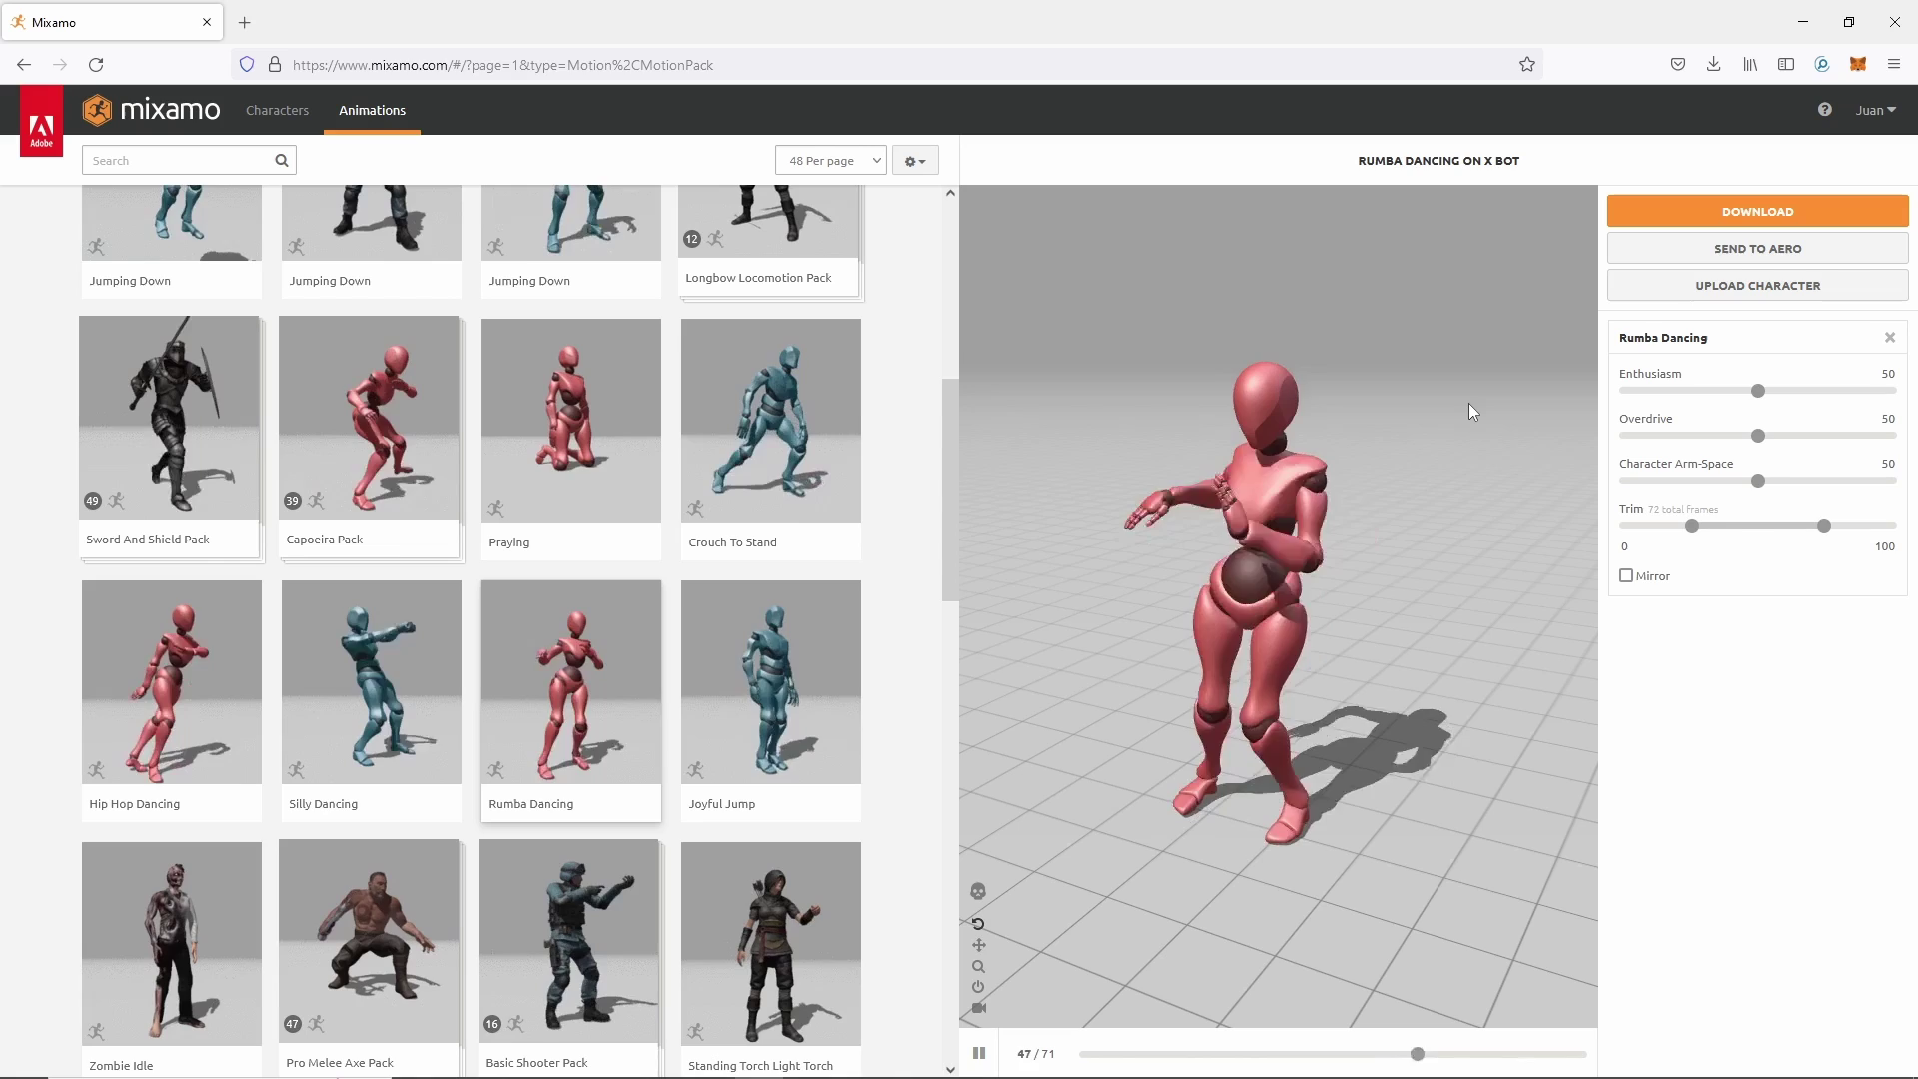
left_click(1756, 211)
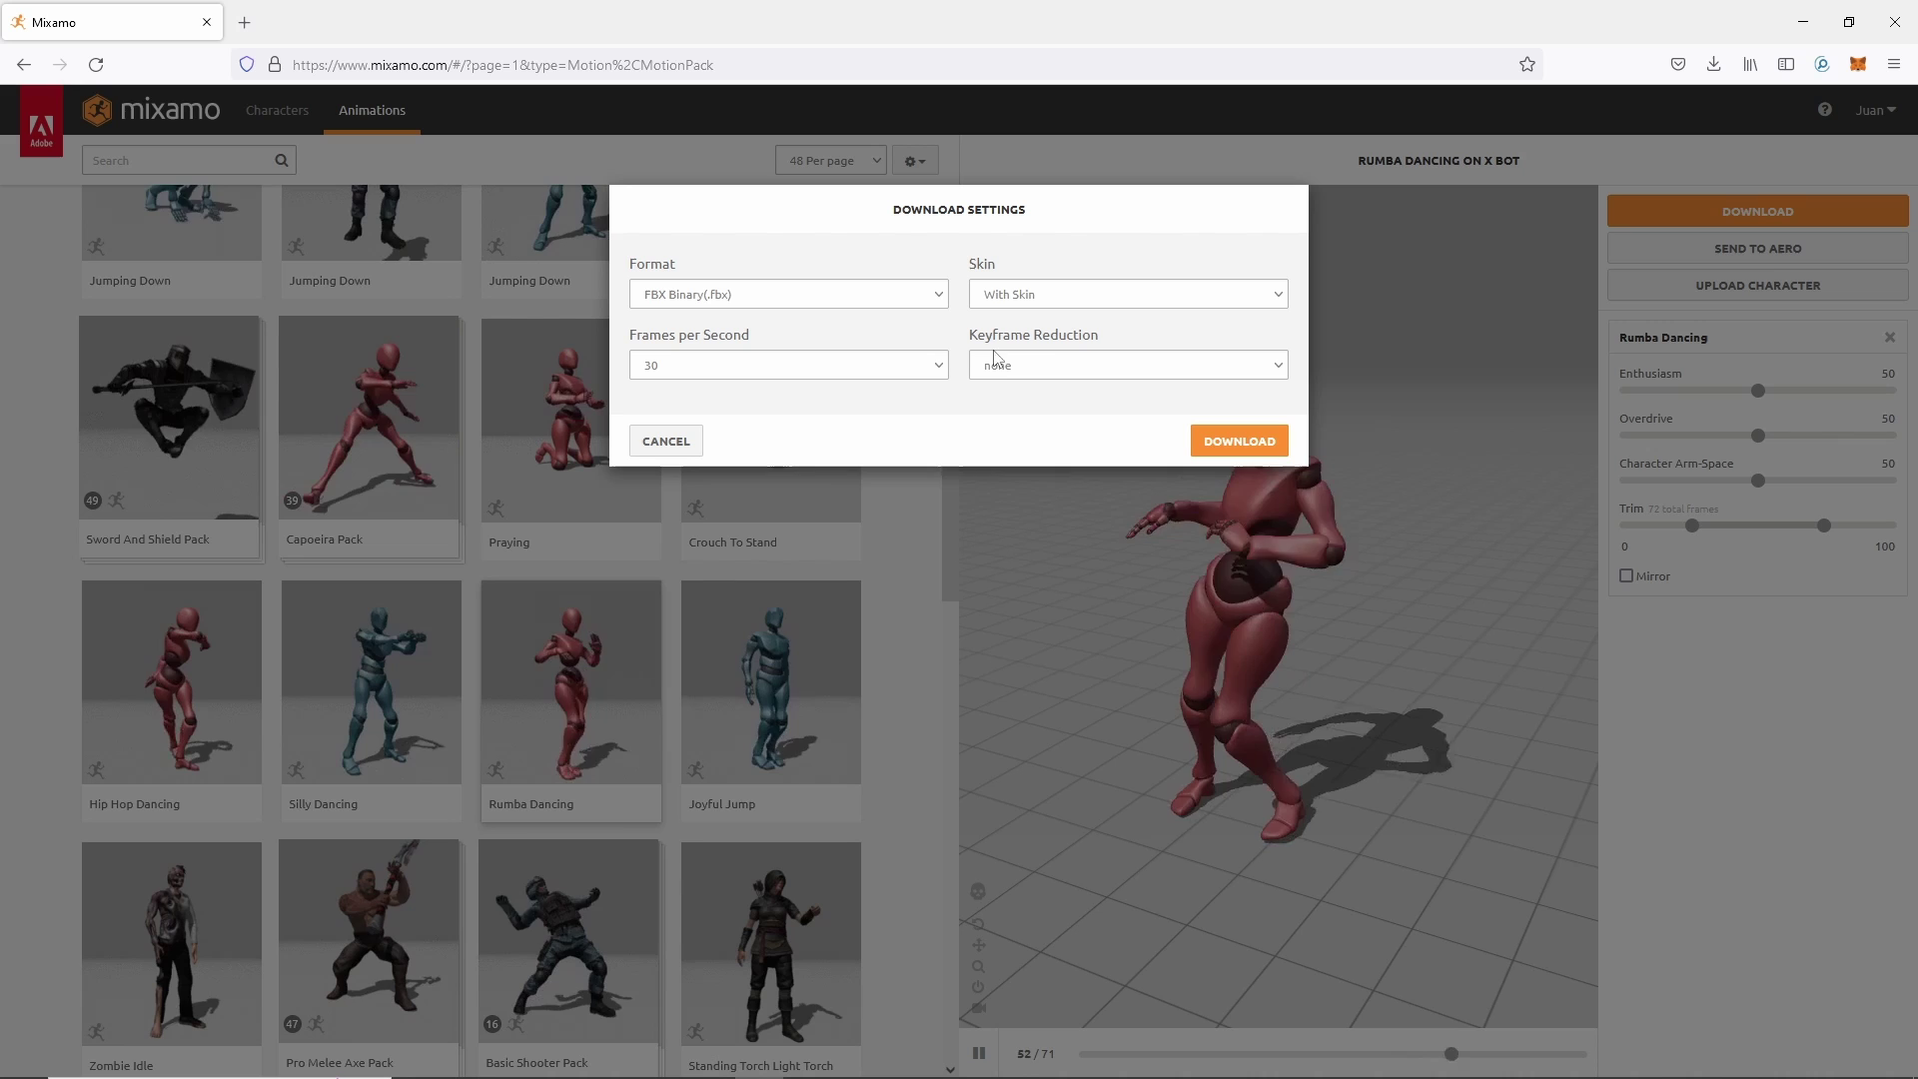
left_click(1240, 444)
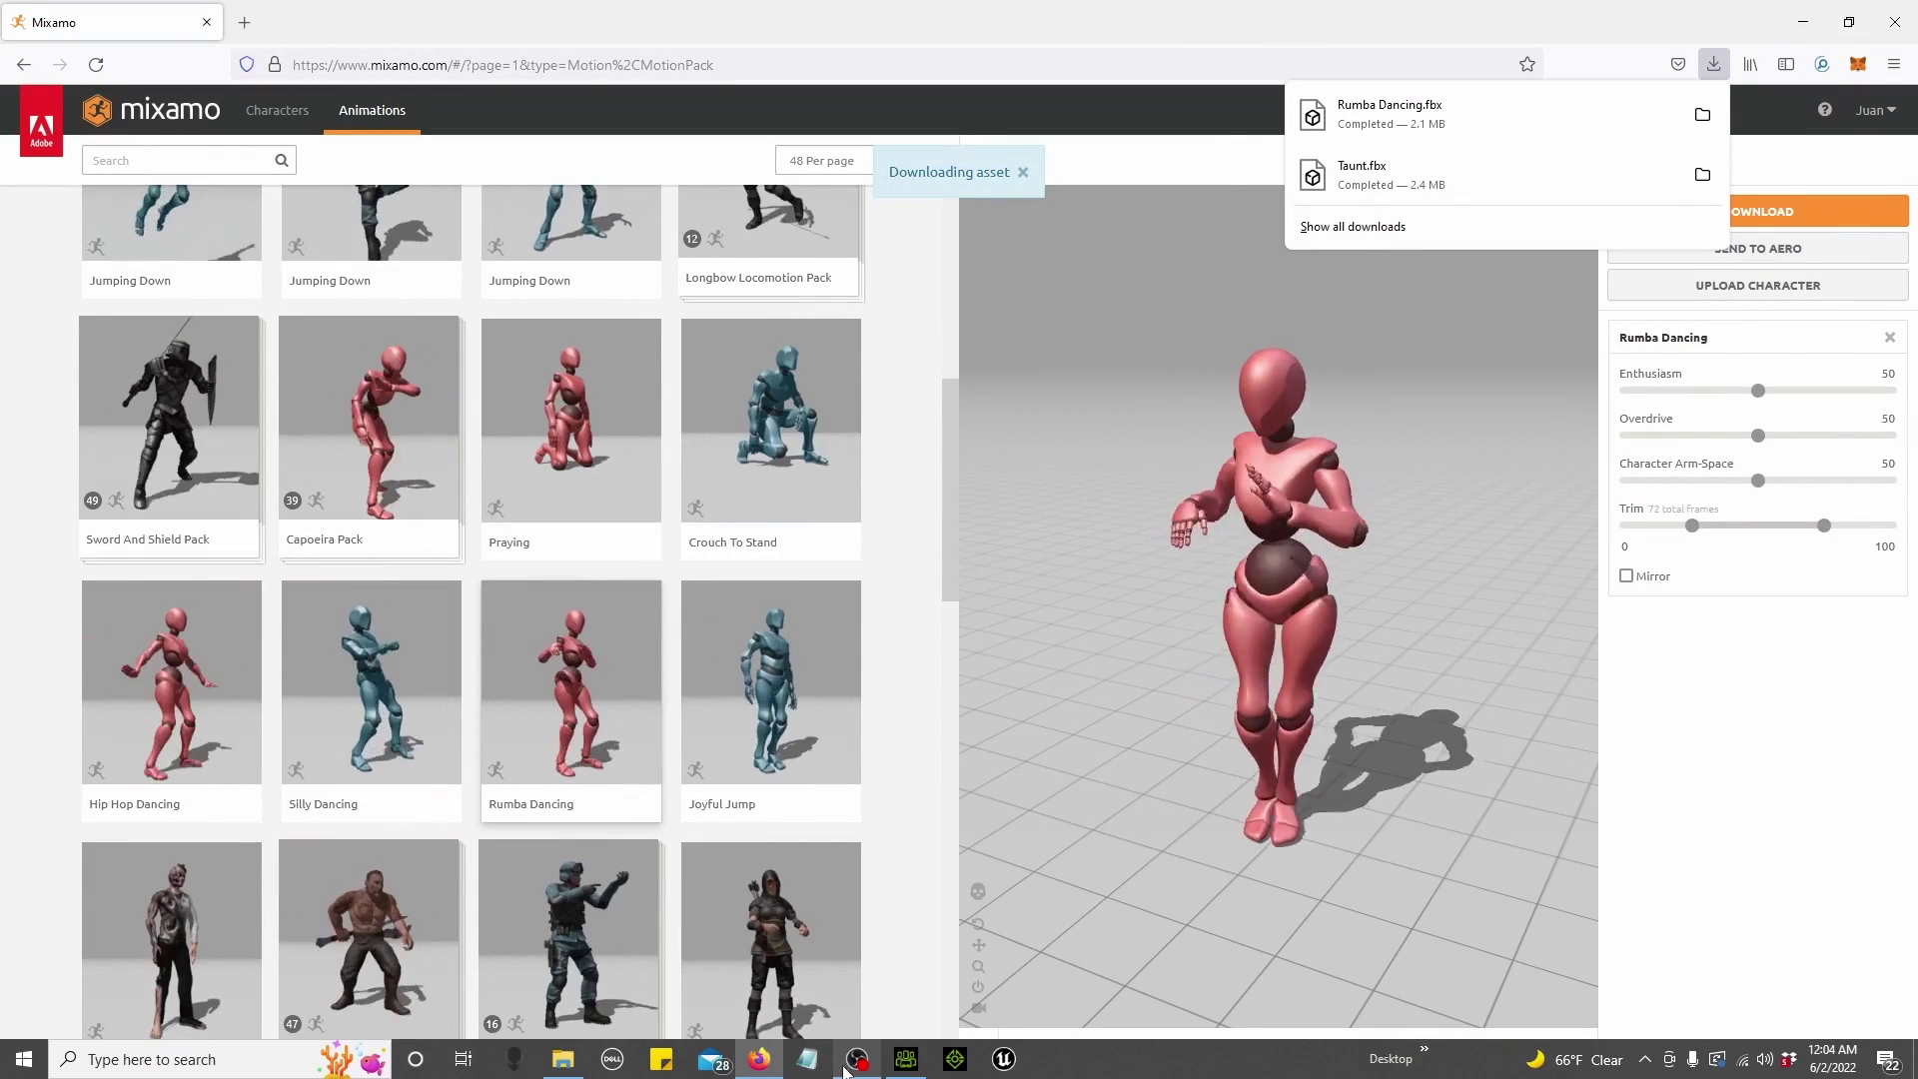
- Switch to Character Creator 4 and bring Rumba Dancing.fbx from the Downloads folder into the empty scene
left_click(909, 1065)
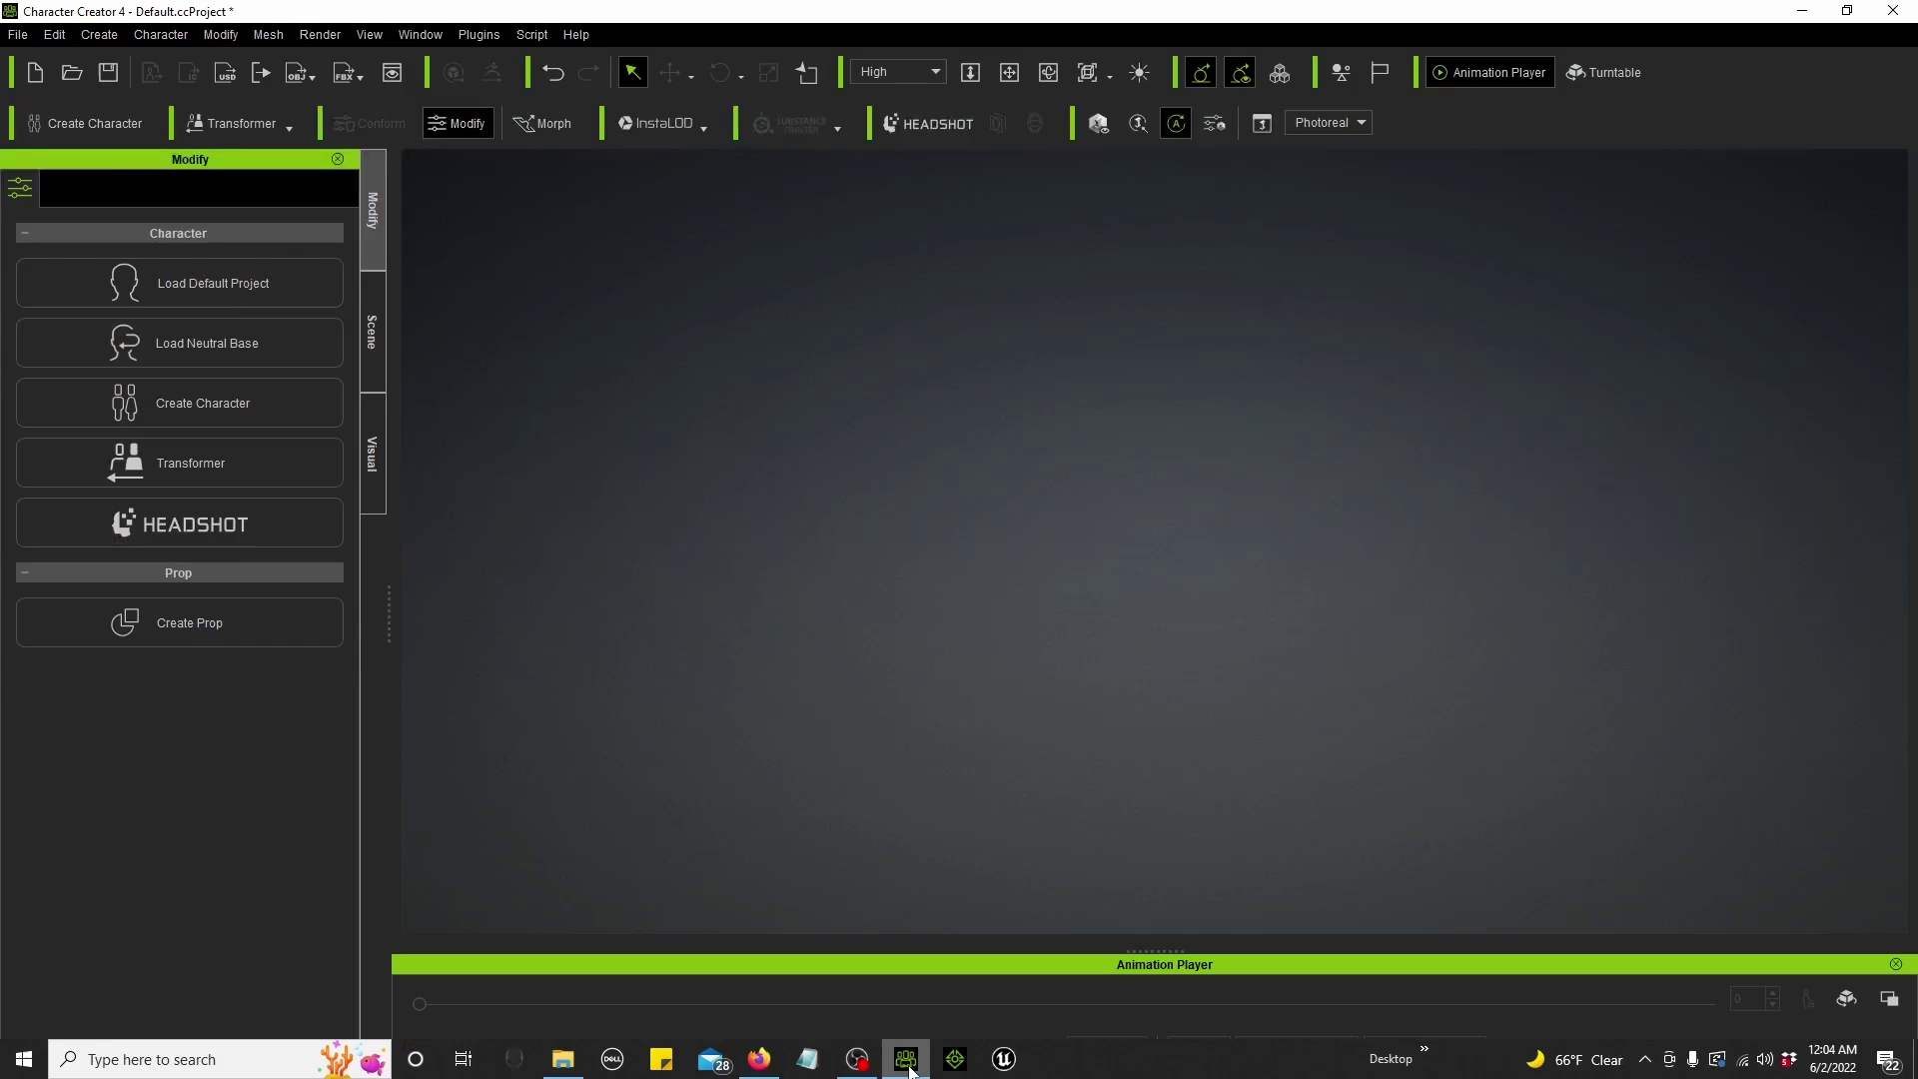
left_click(570, 1061)
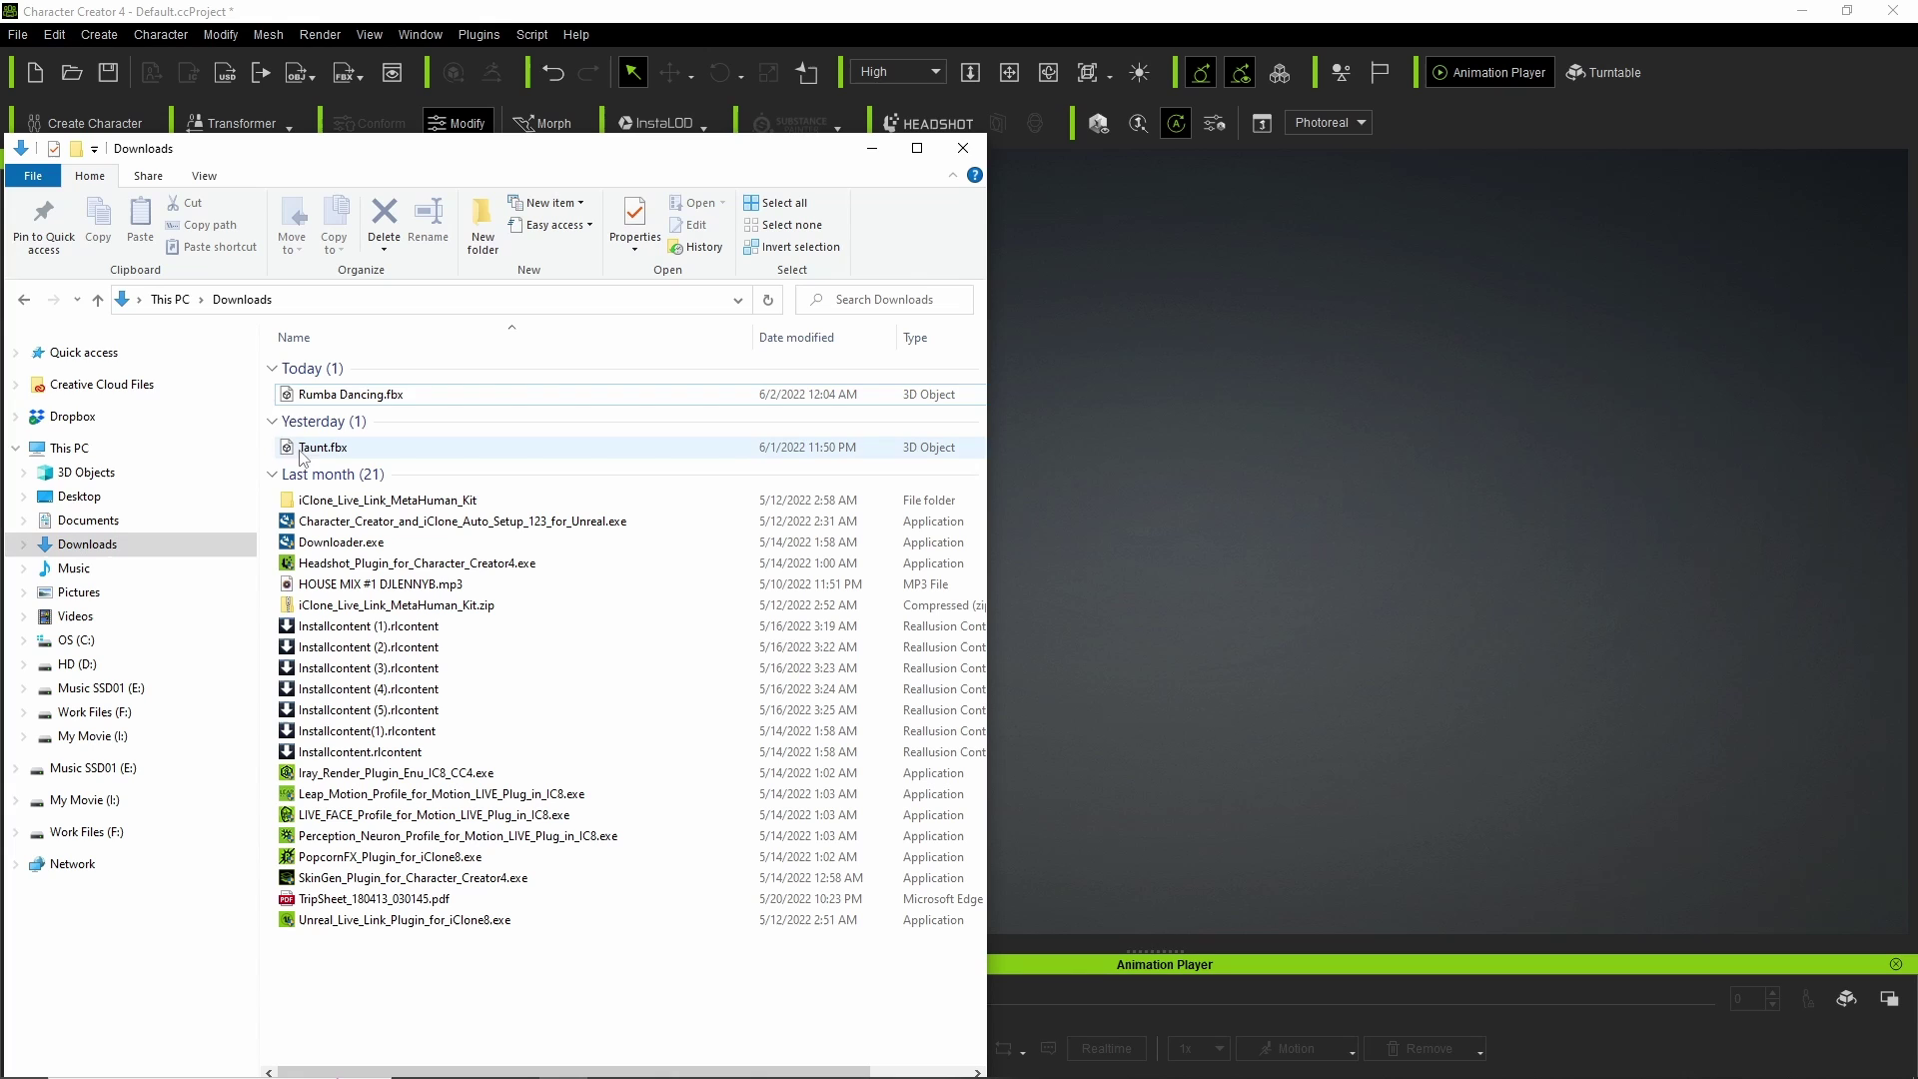
left_click(290, 396)
left_click_drag(290, 399, 1217, 554)
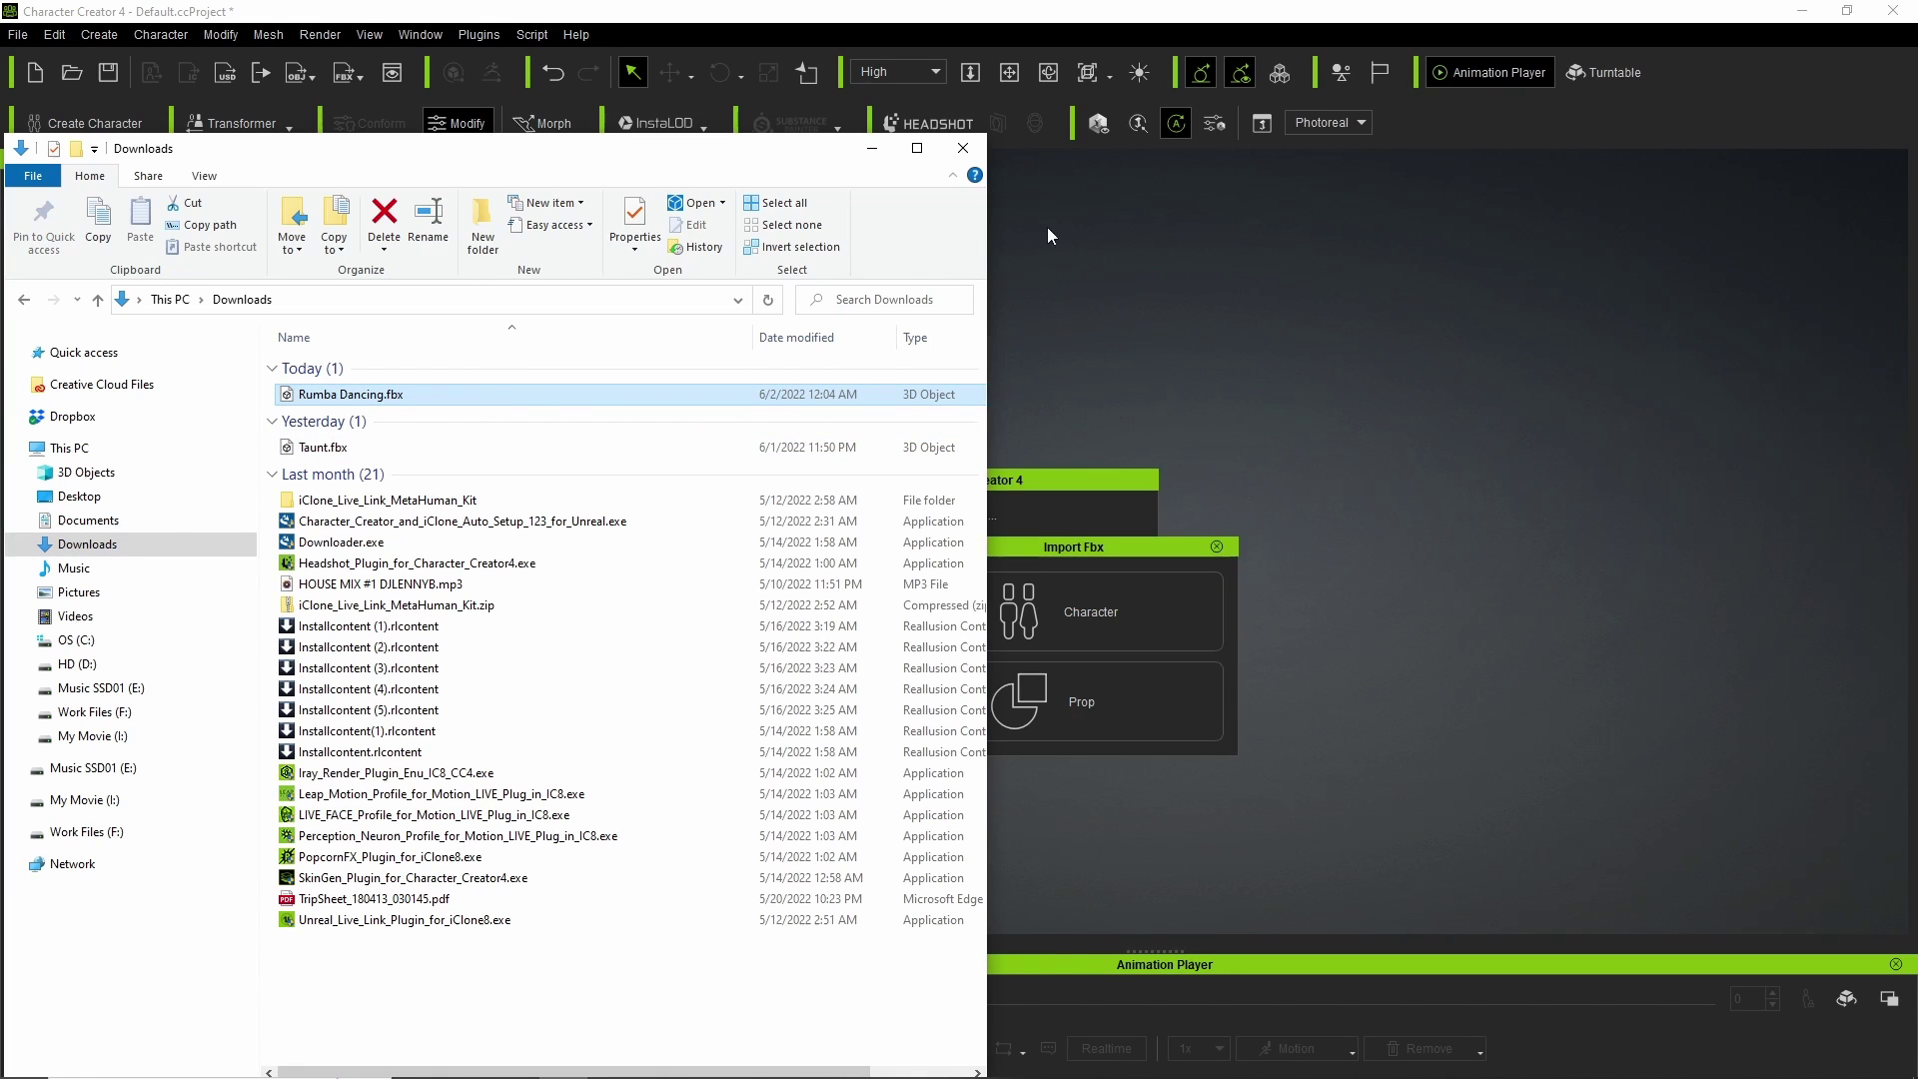
left_click(872, 148)
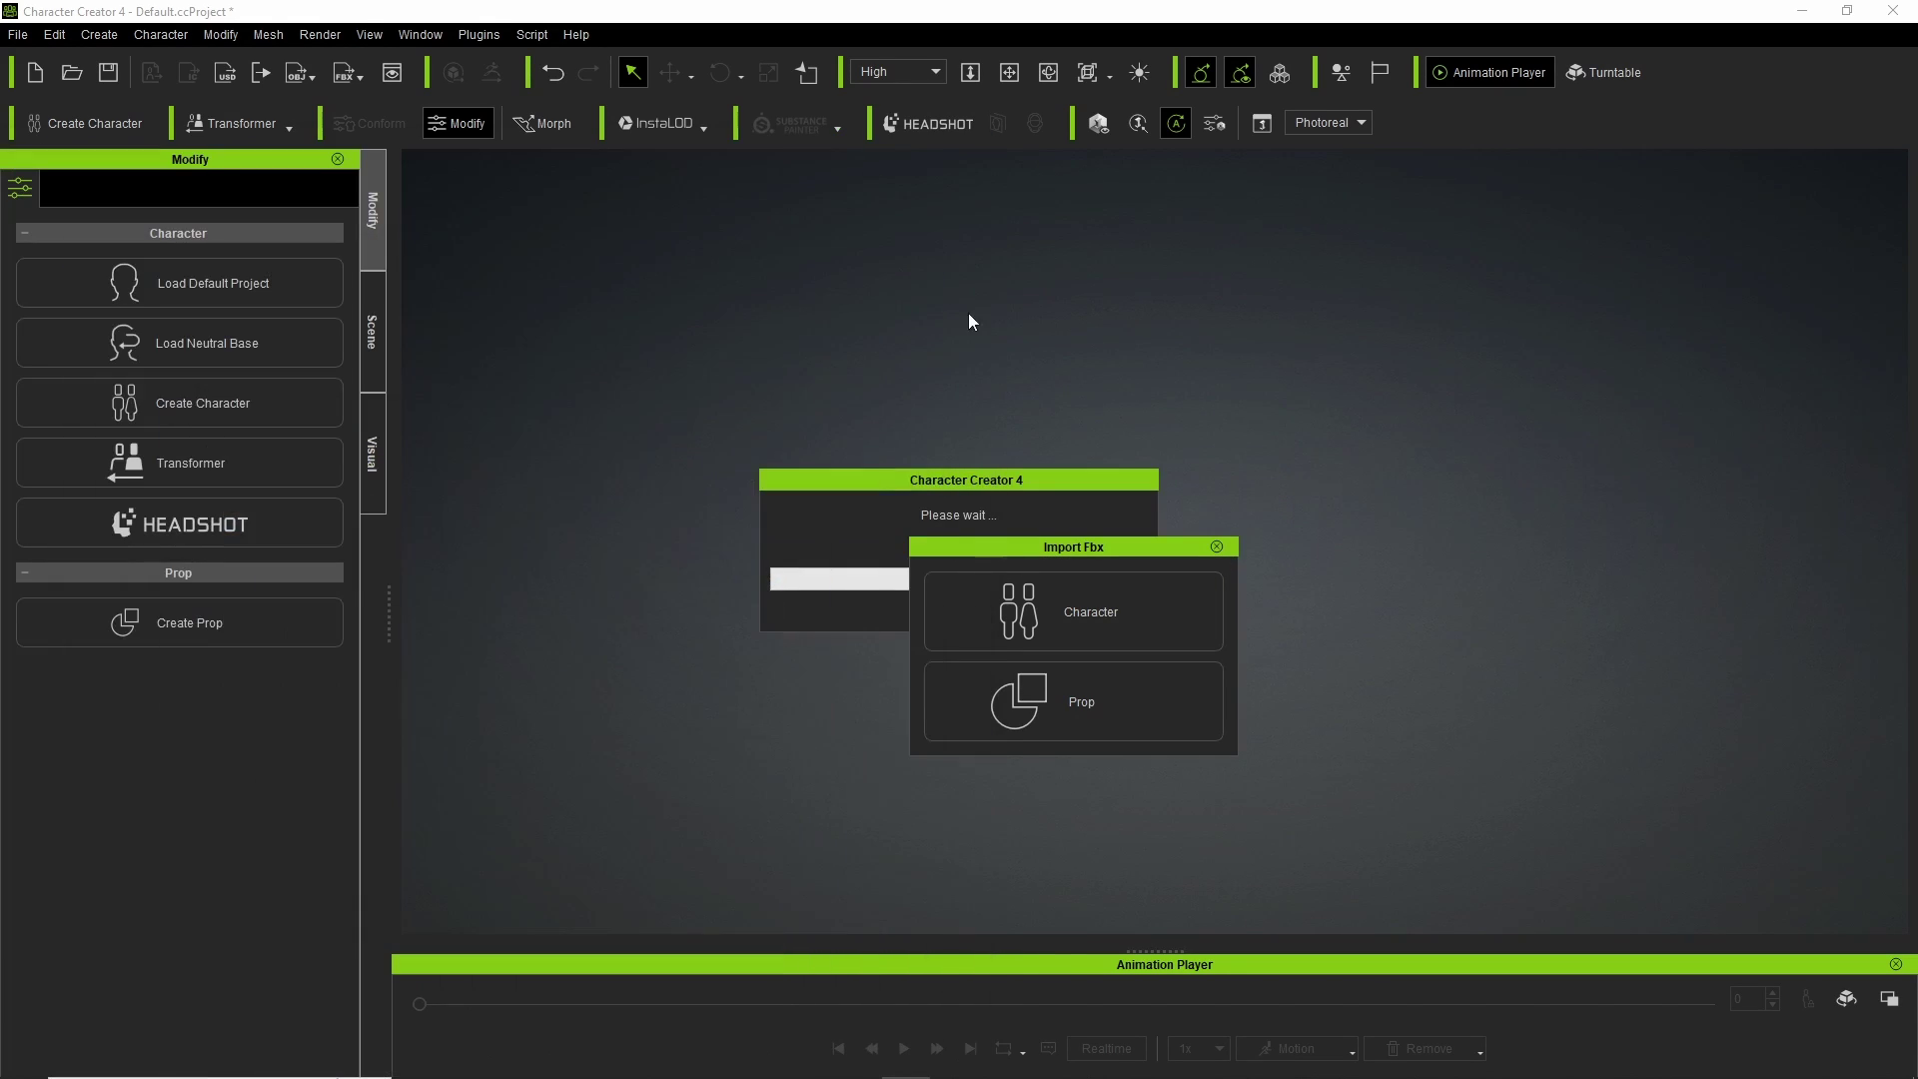
- Import the FBX as a non-standard humanoid character using the Mixamo_DefaultCharacter characterize profile
left_click(1085, 605)
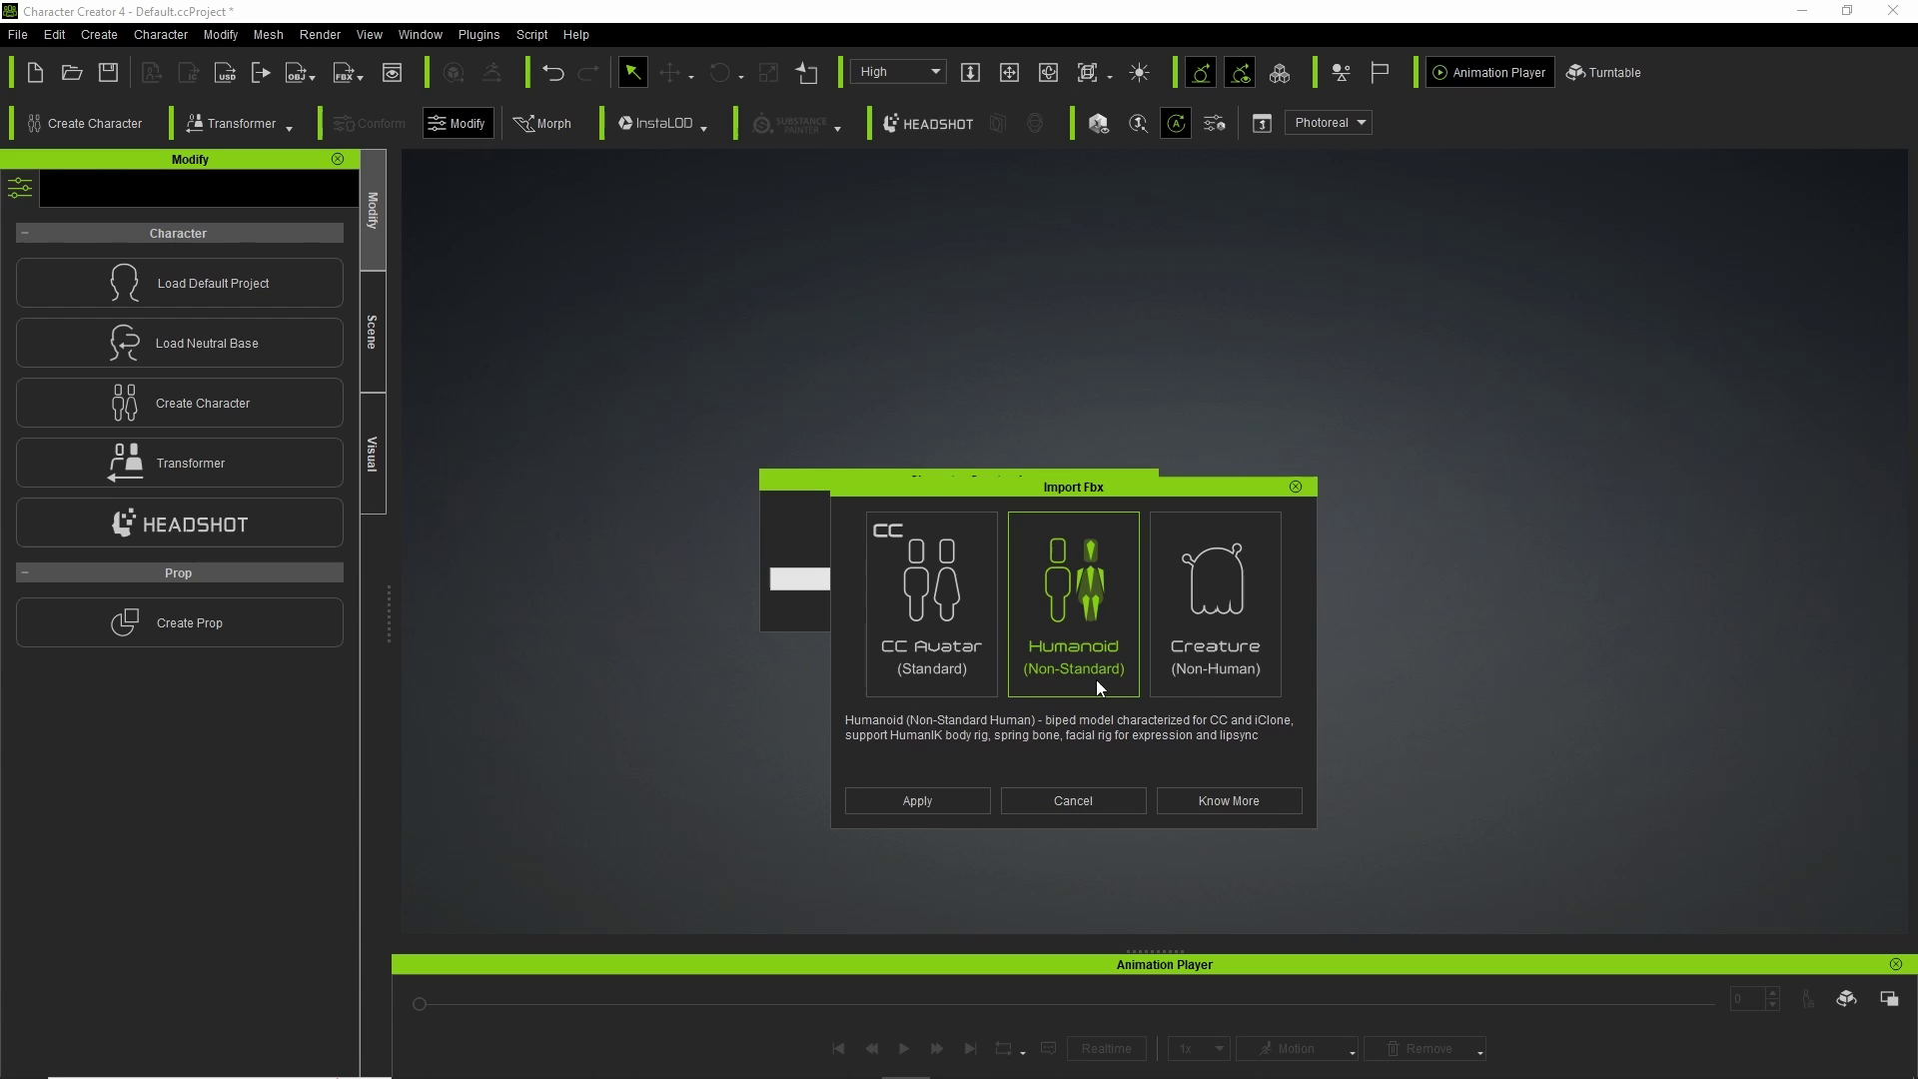
left_click(947, 804)
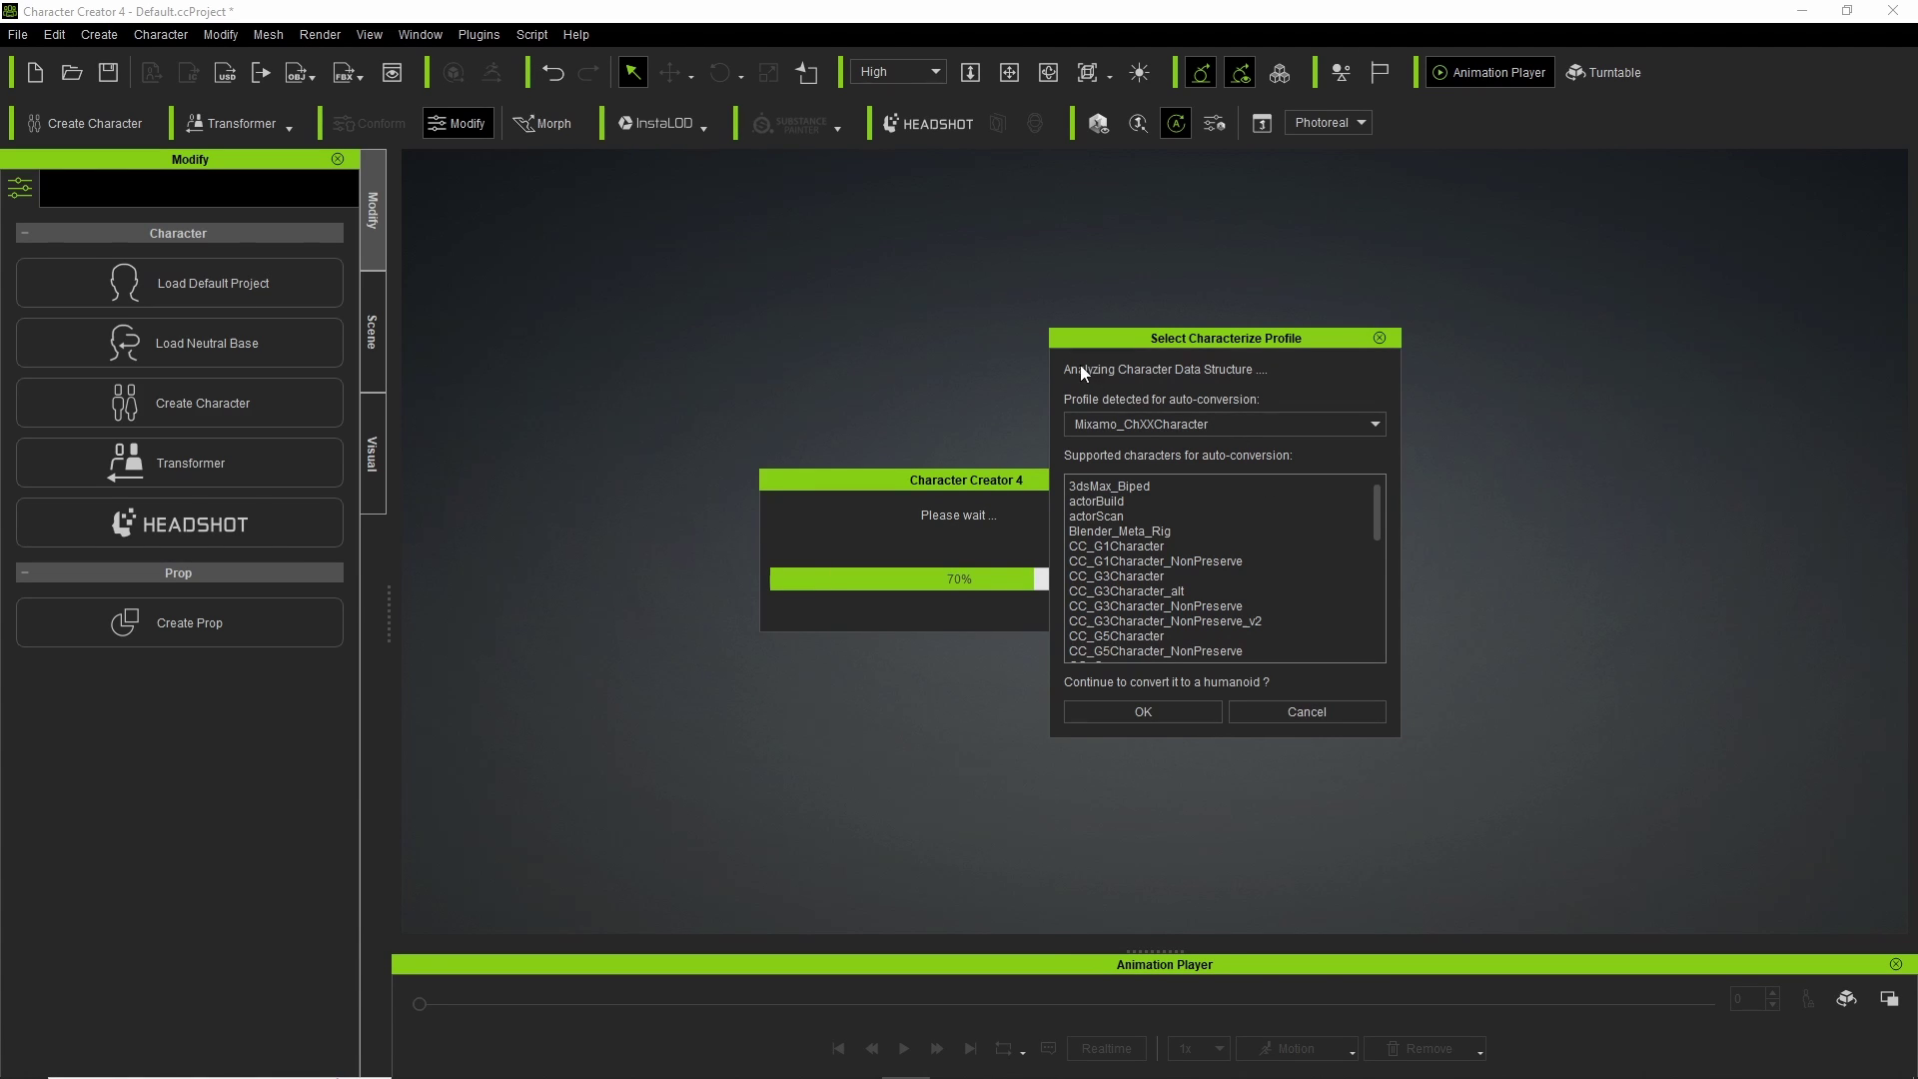
left_click(1191, 424)
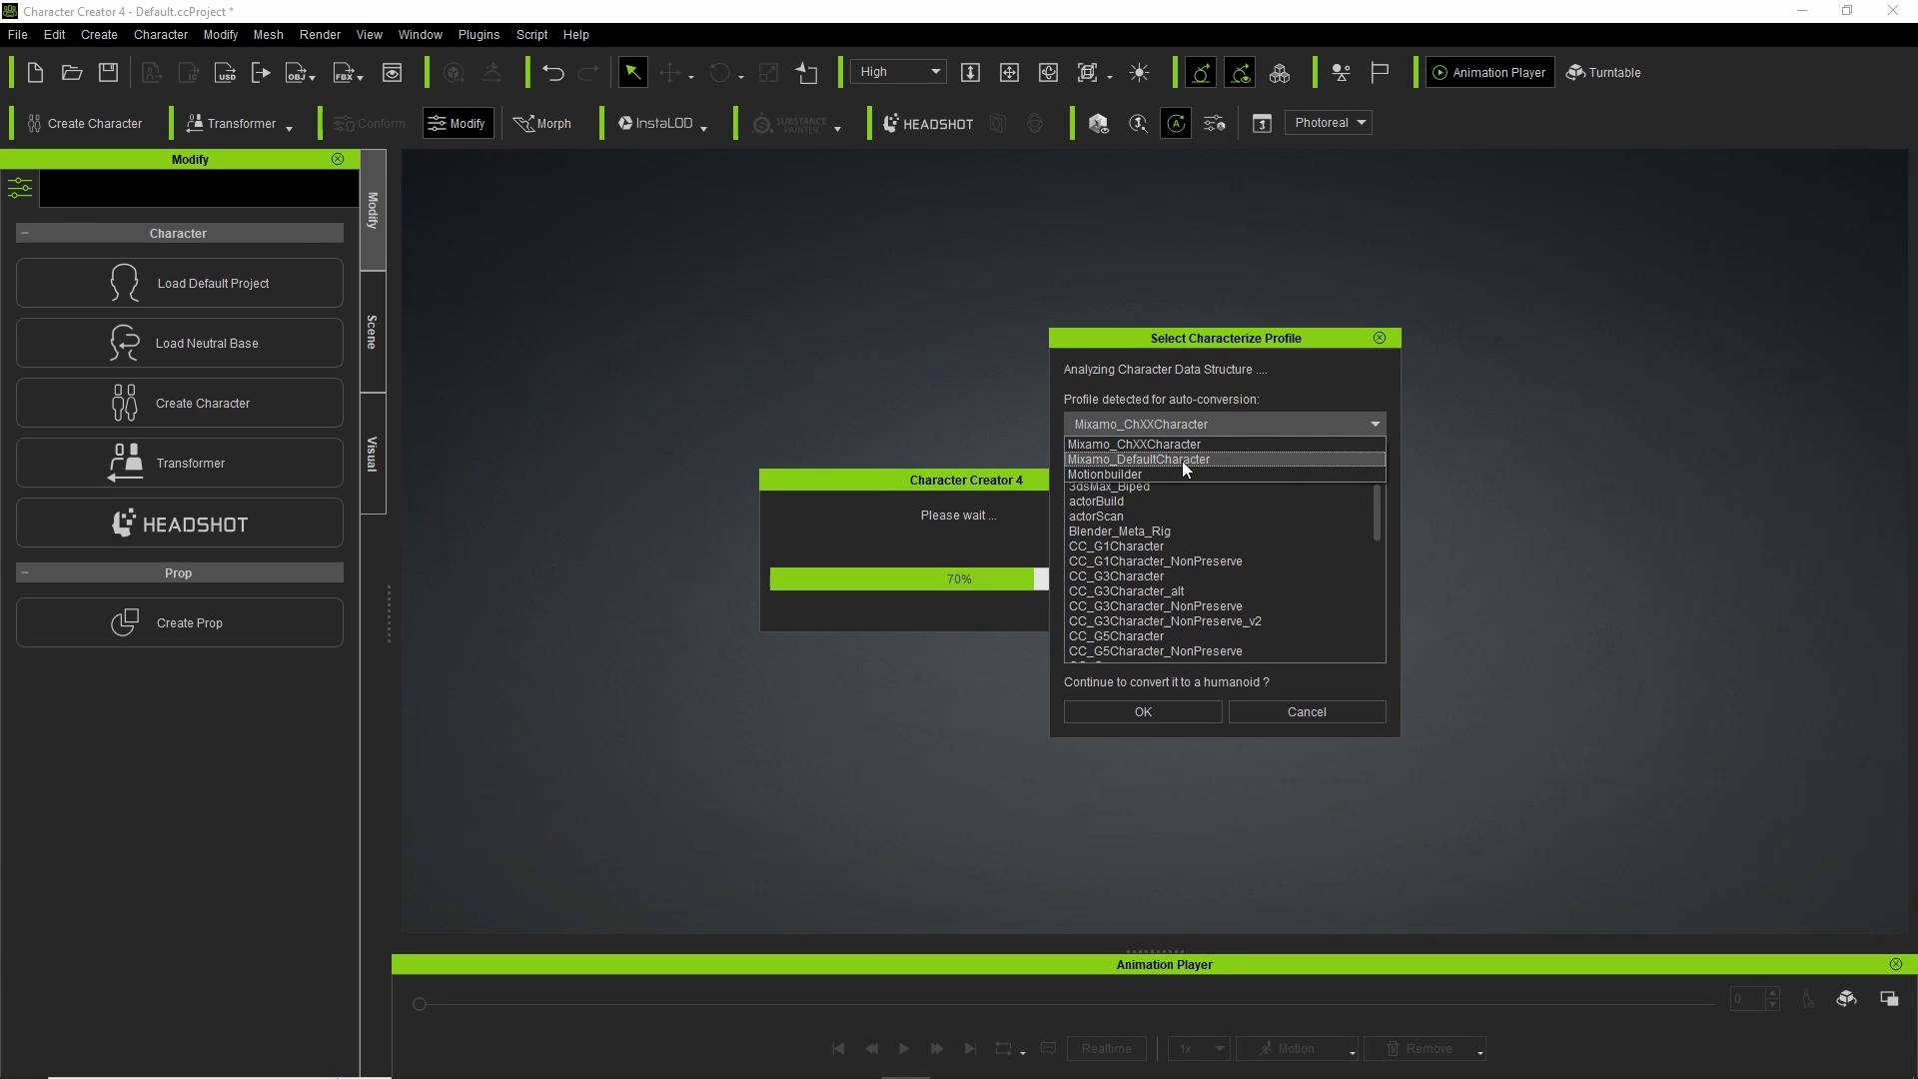
left_click(1183, 459)
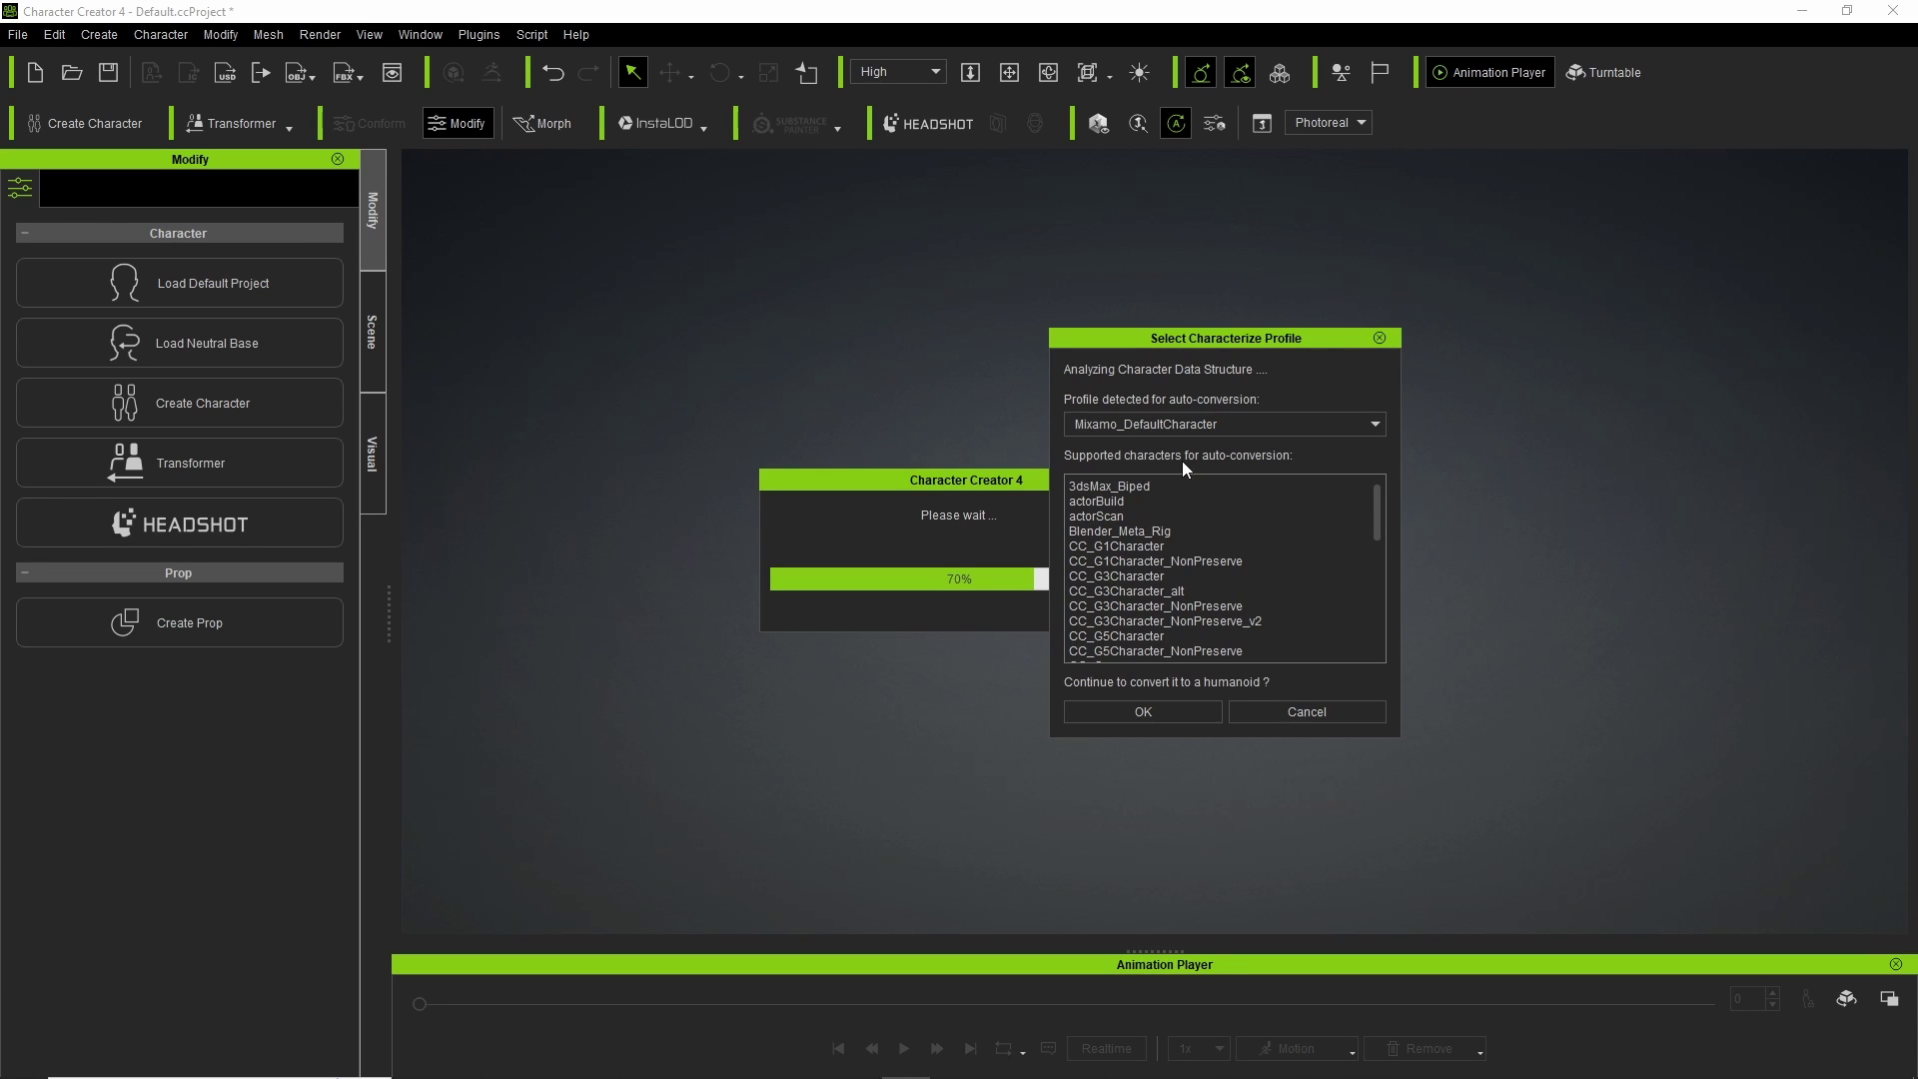
left_click(1160, 711)
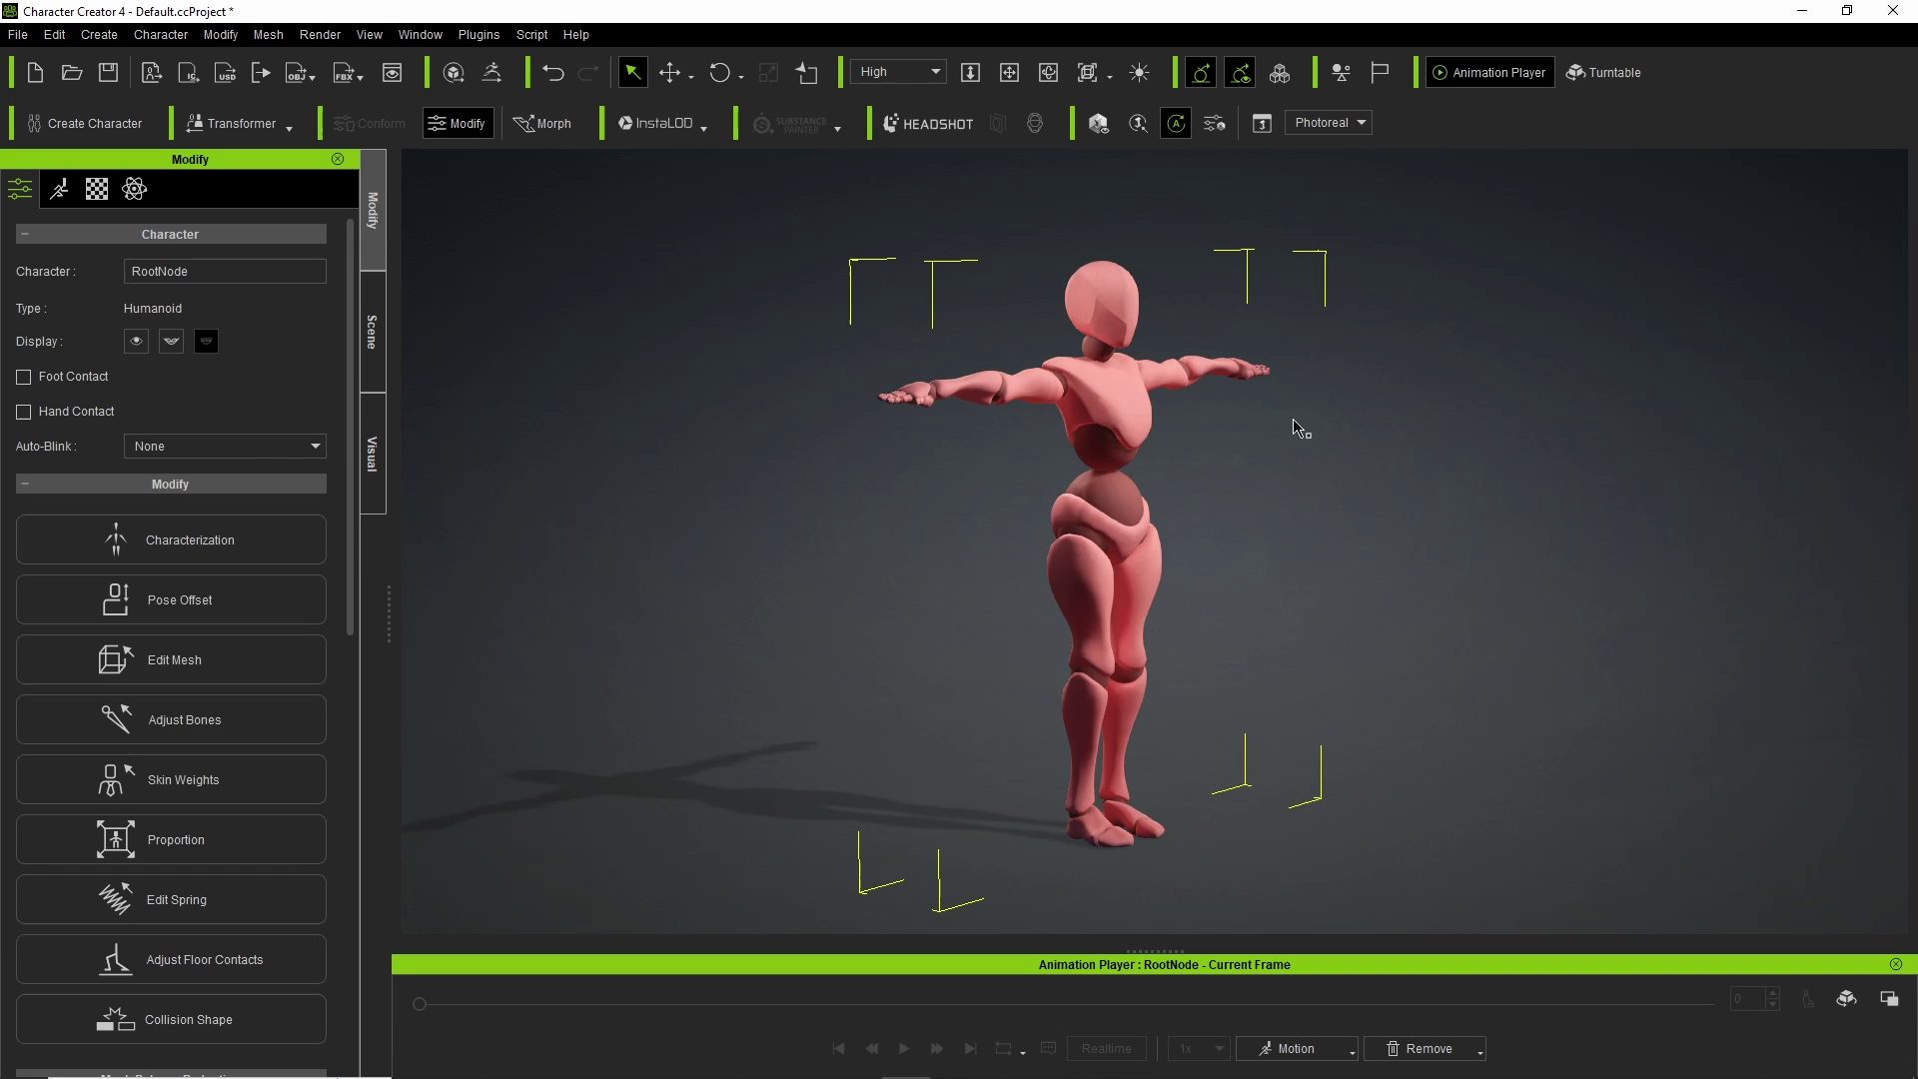
- Import the animation from Rumba Dancing.fbx onto the character, using the Current Character motion profile and converting the mixamo.com take
left_click(1049, 72)
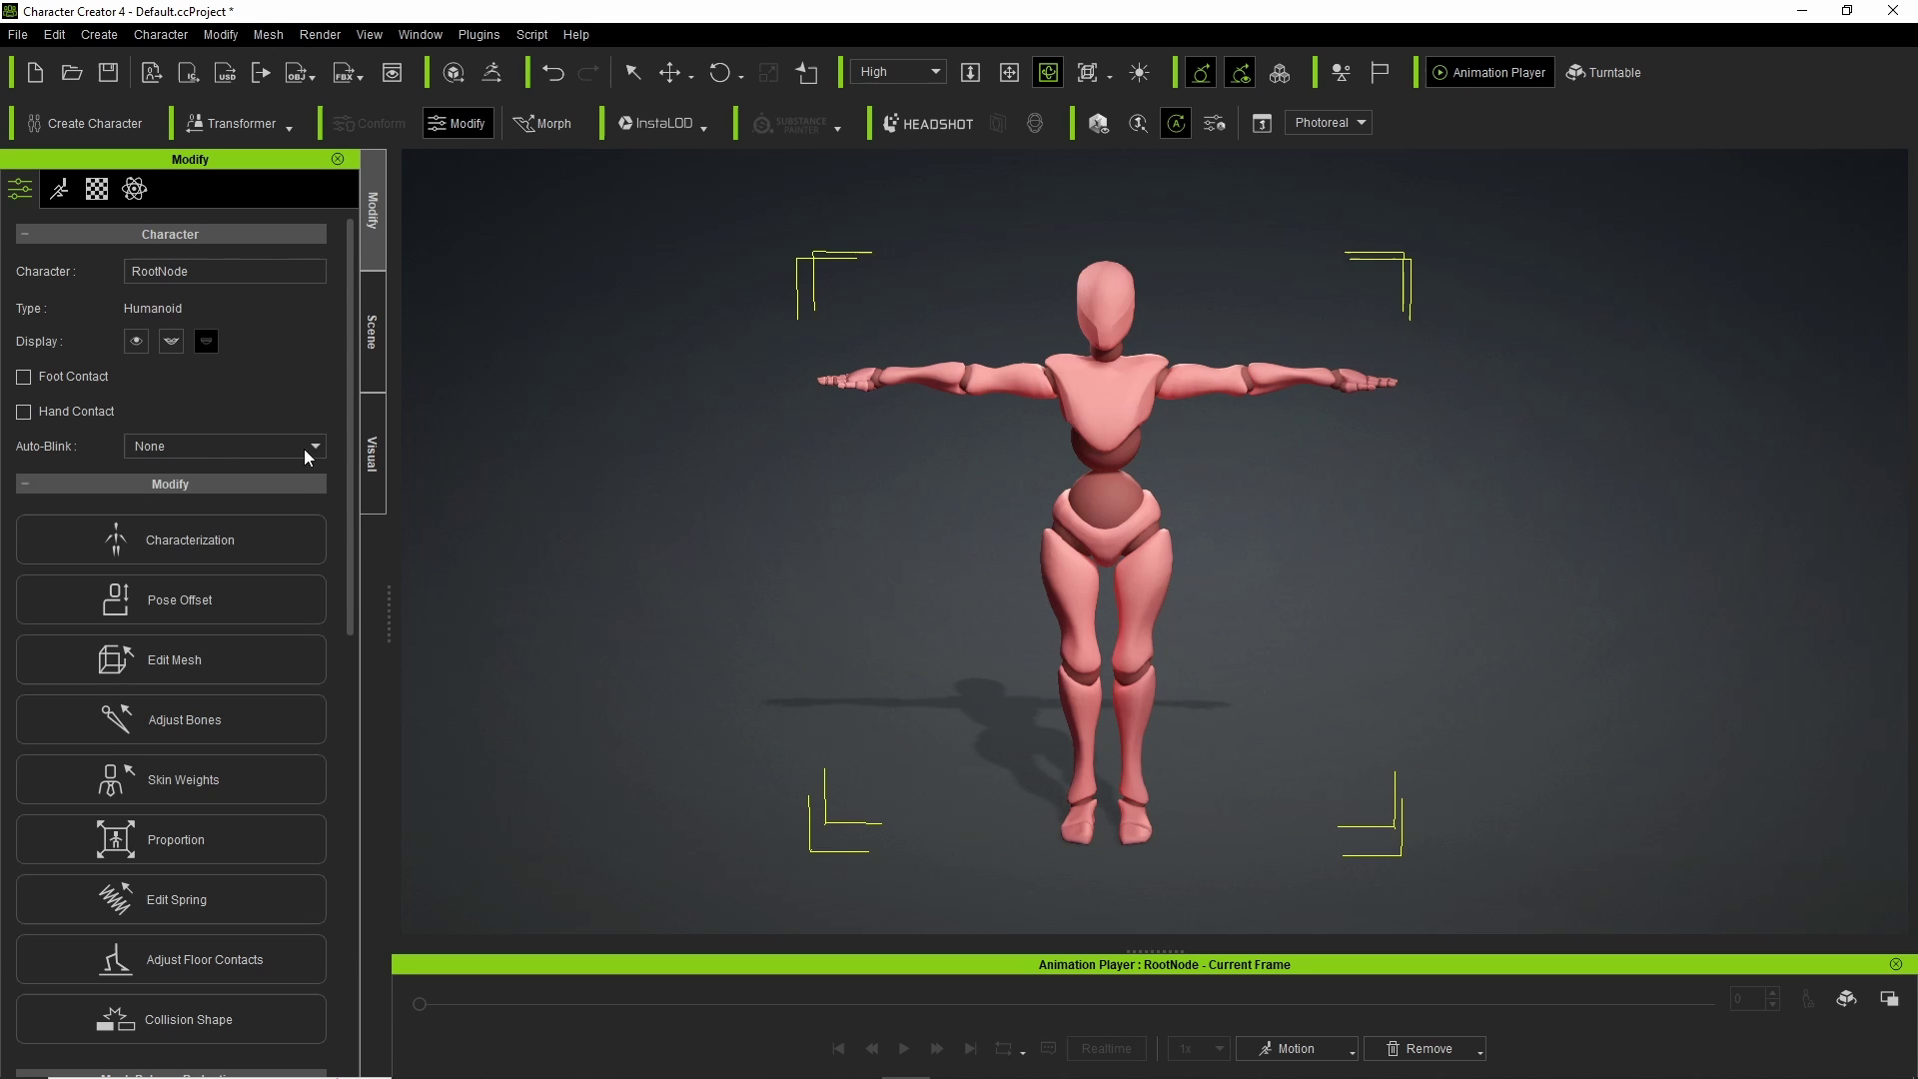
left_click(60, 189)
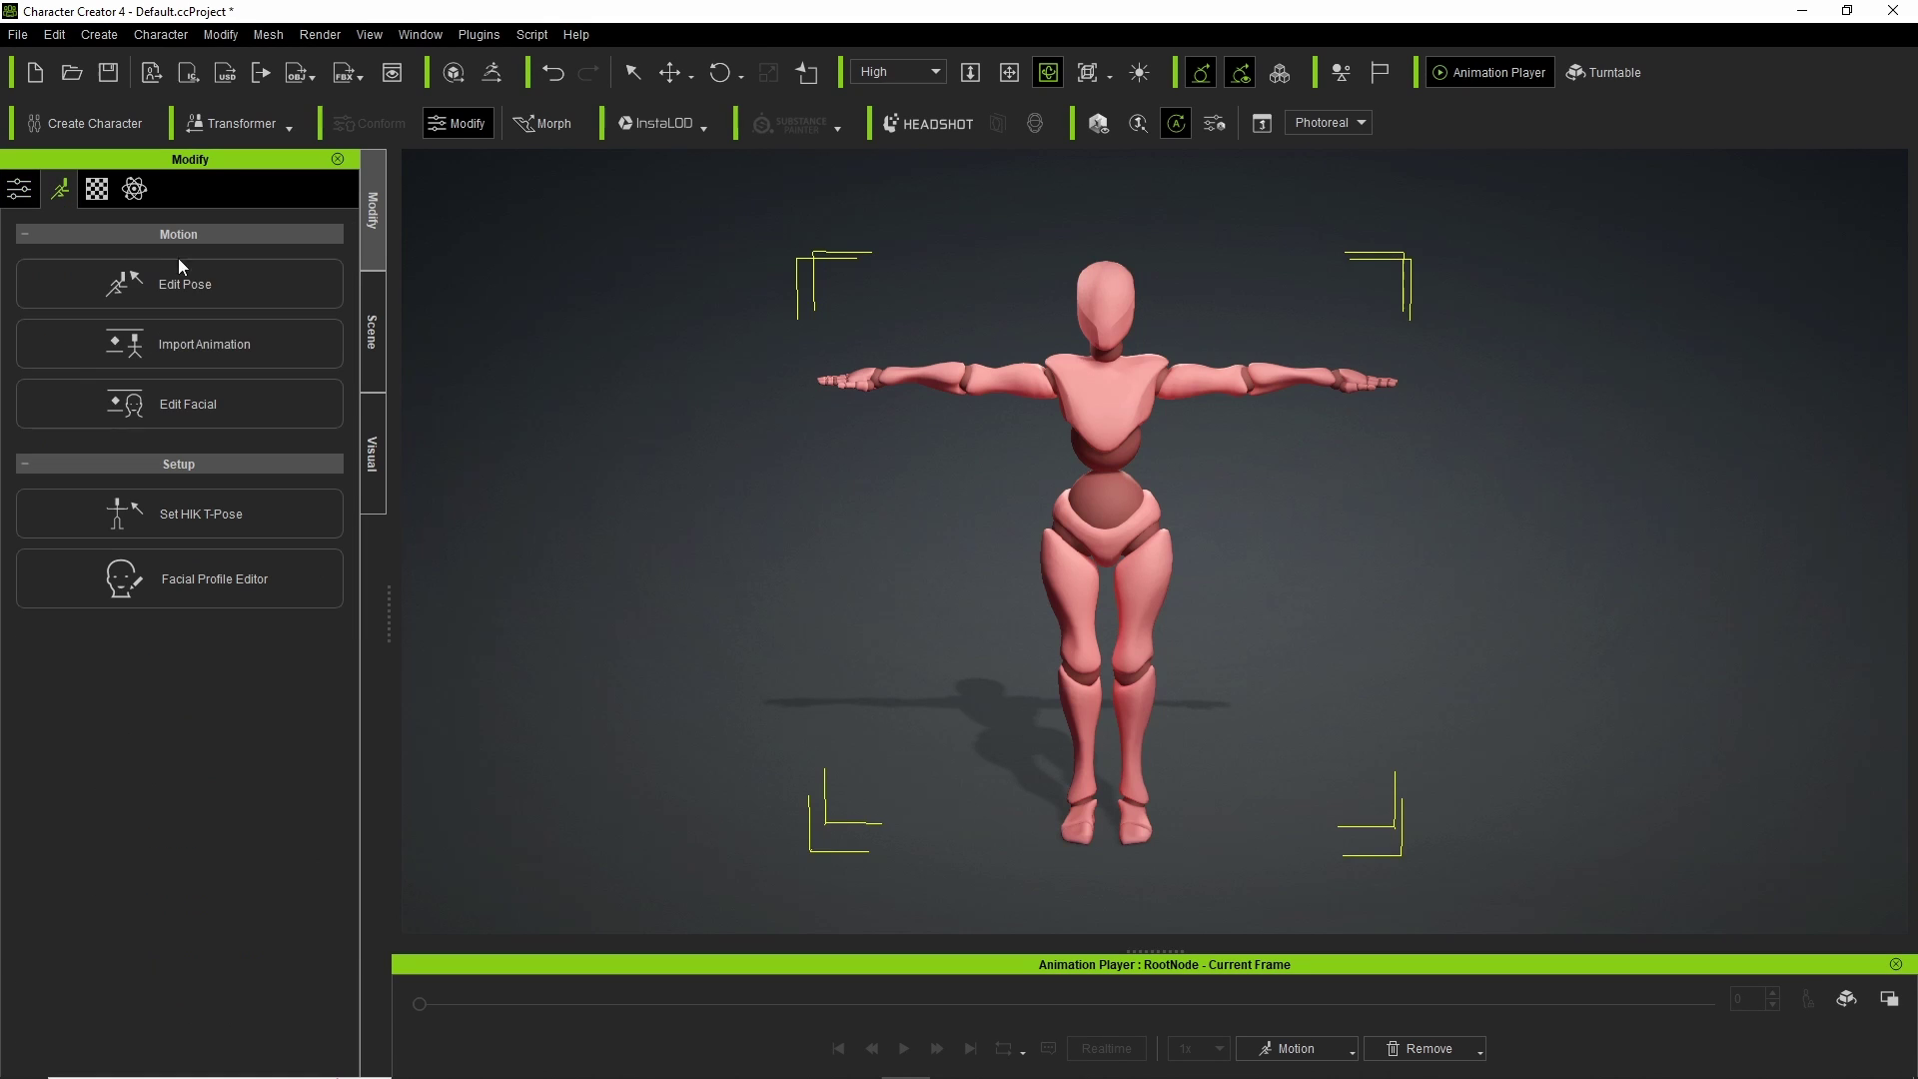
left_click(235, 346)
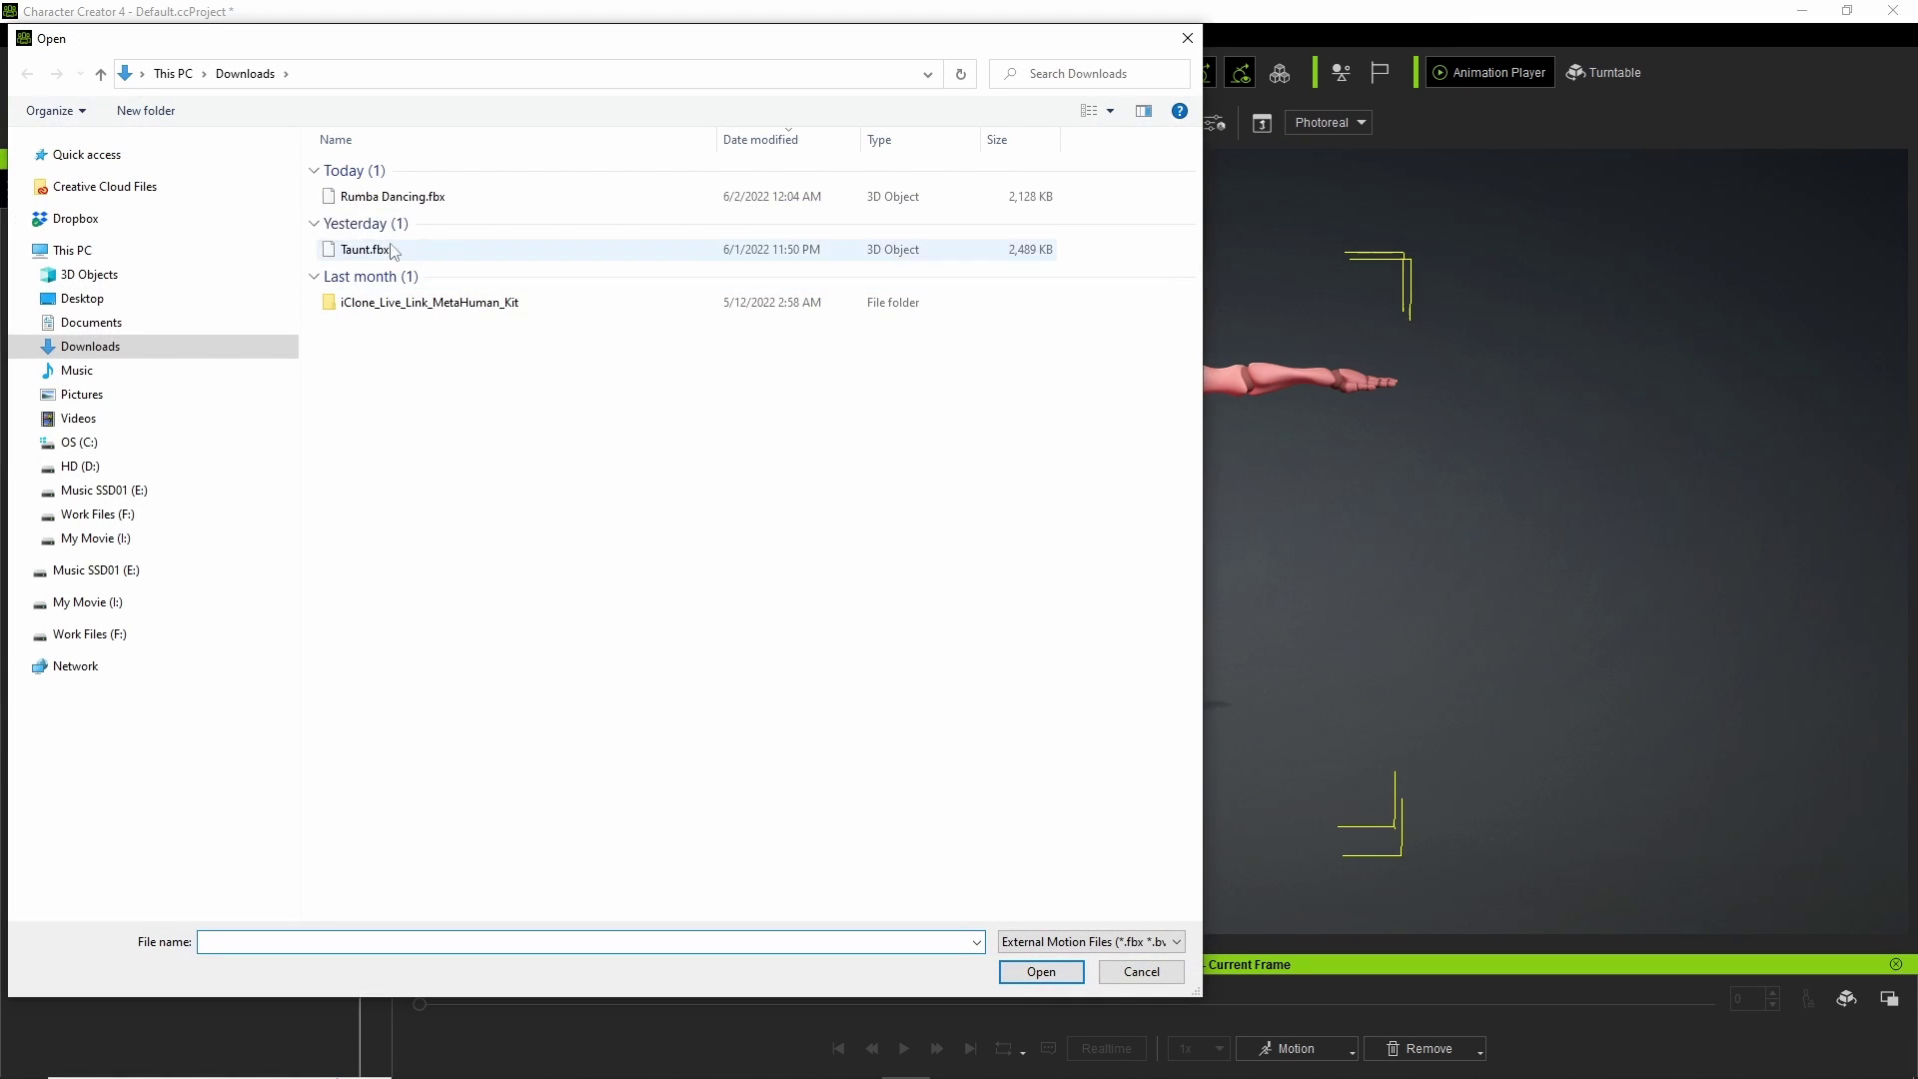
left_click(345, 199)
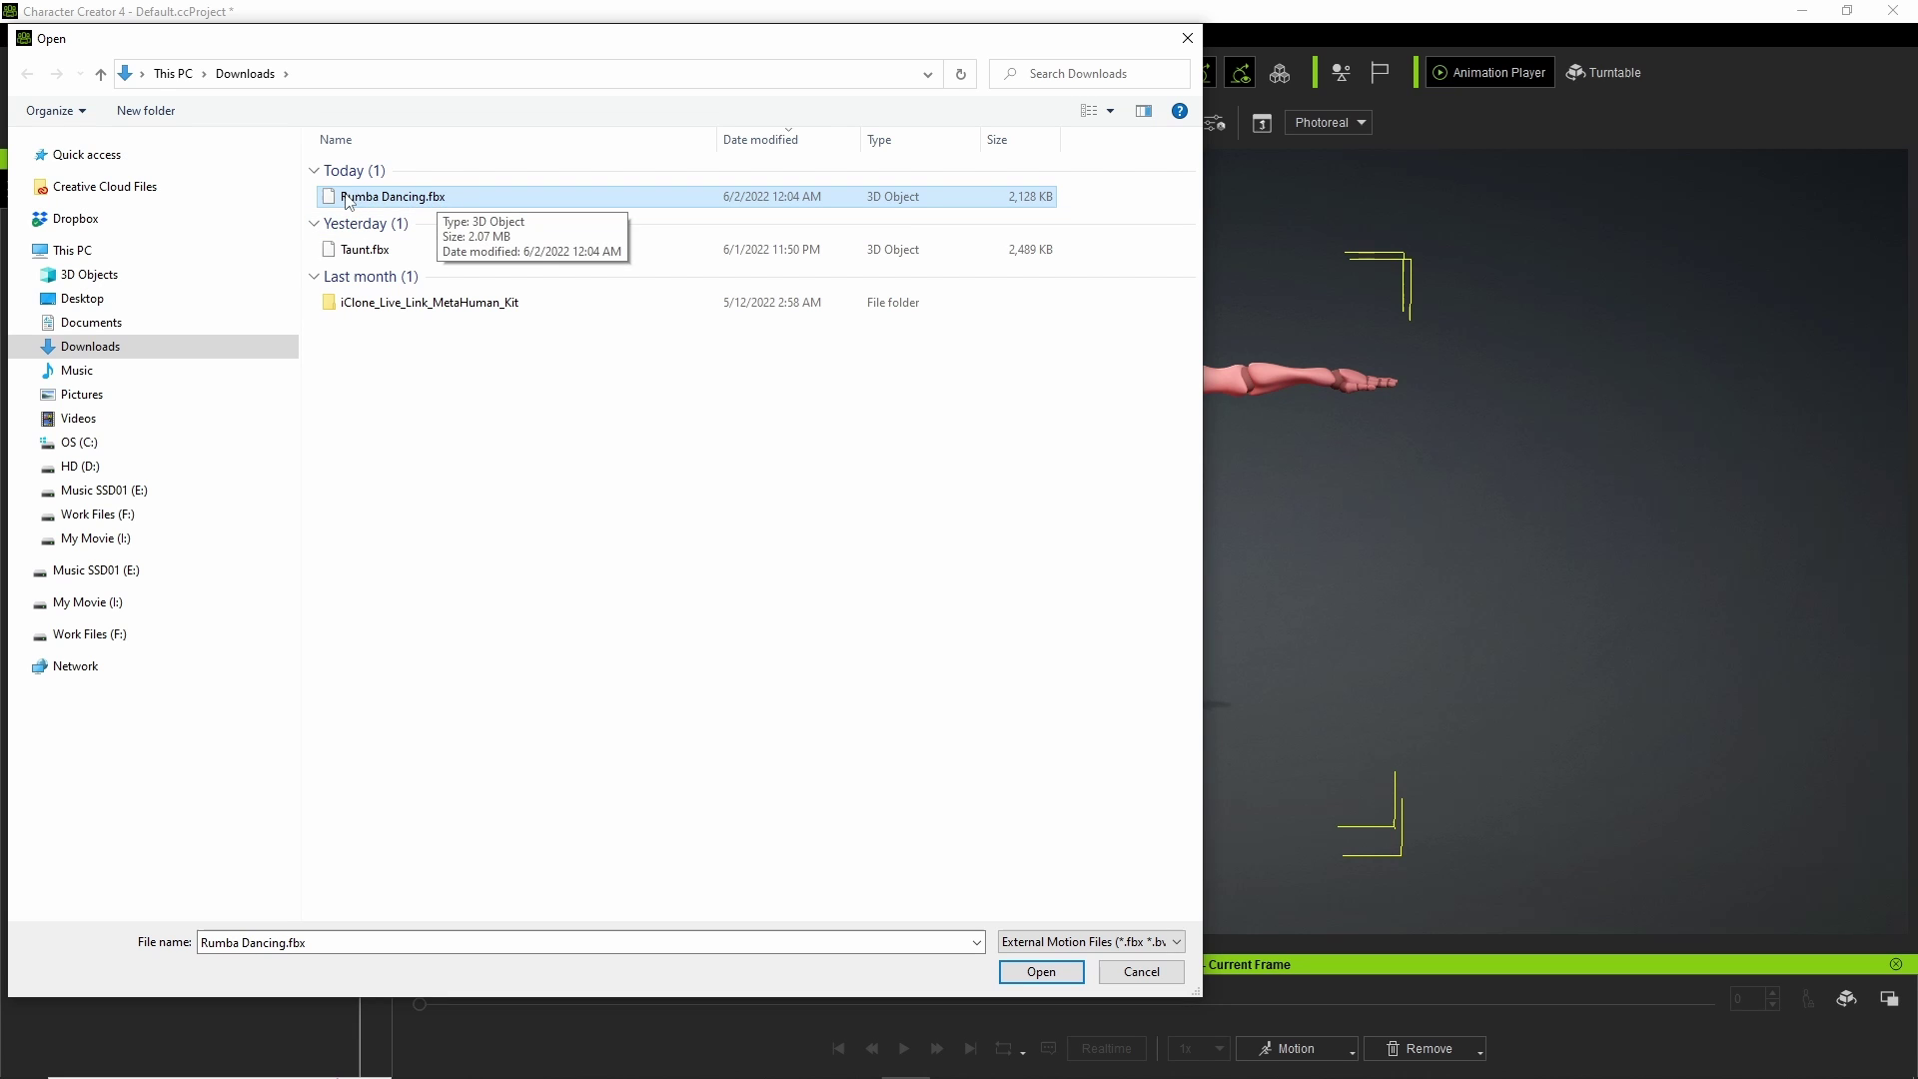
left_click(1073, 975)
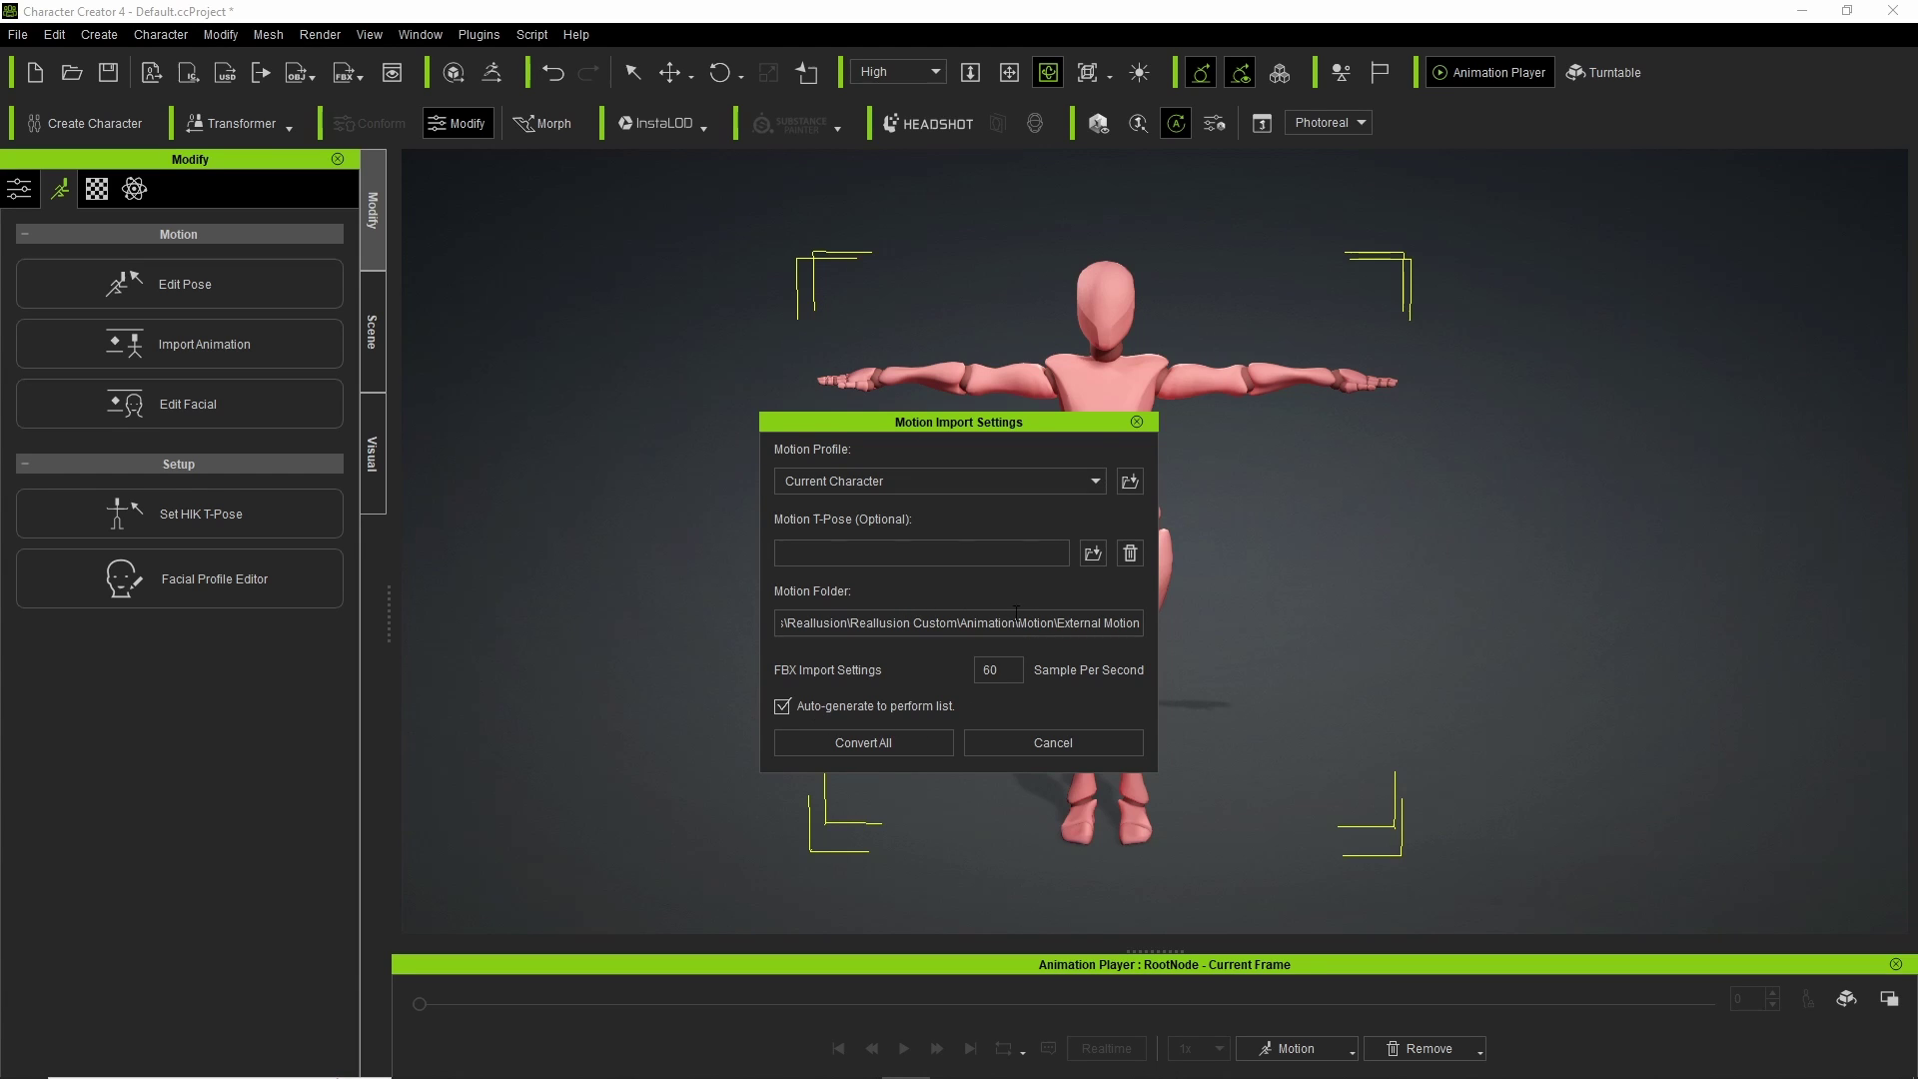
left_click(863, 742)
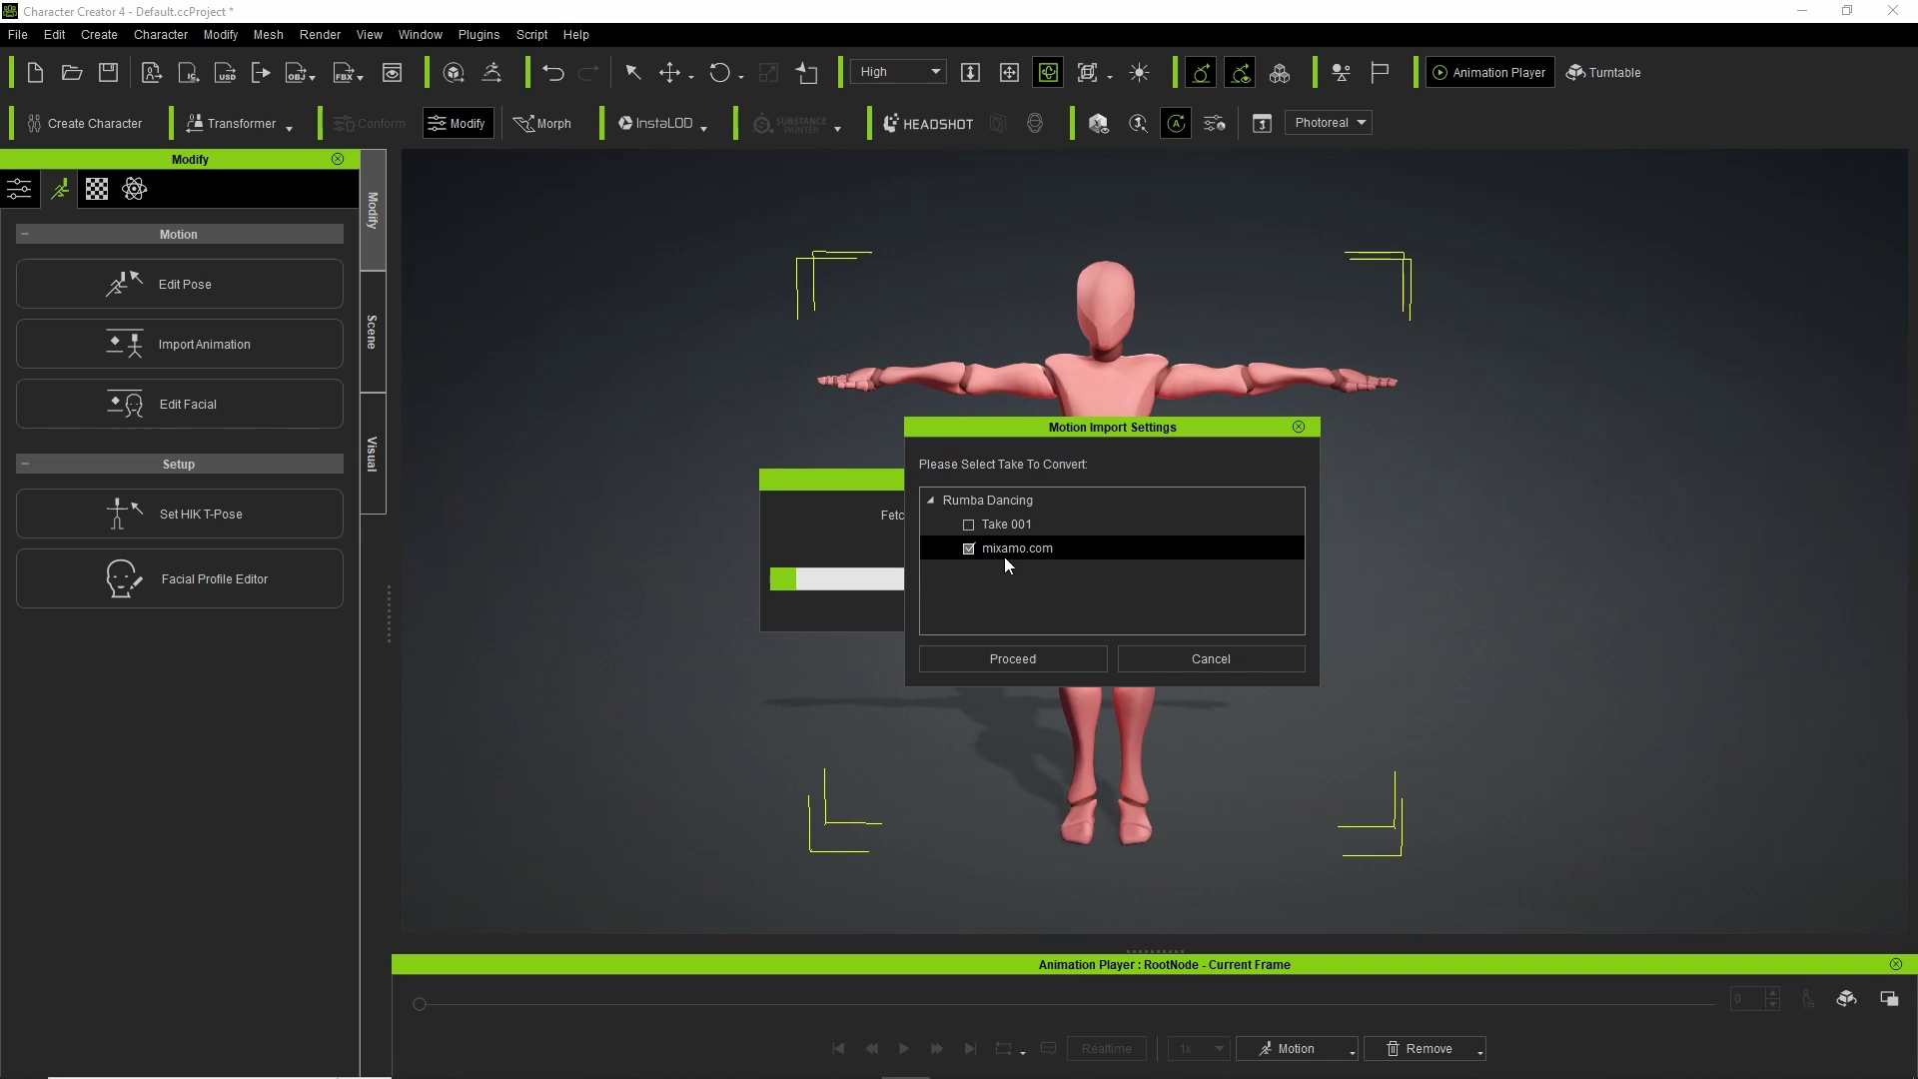
left_click(1036, 660)
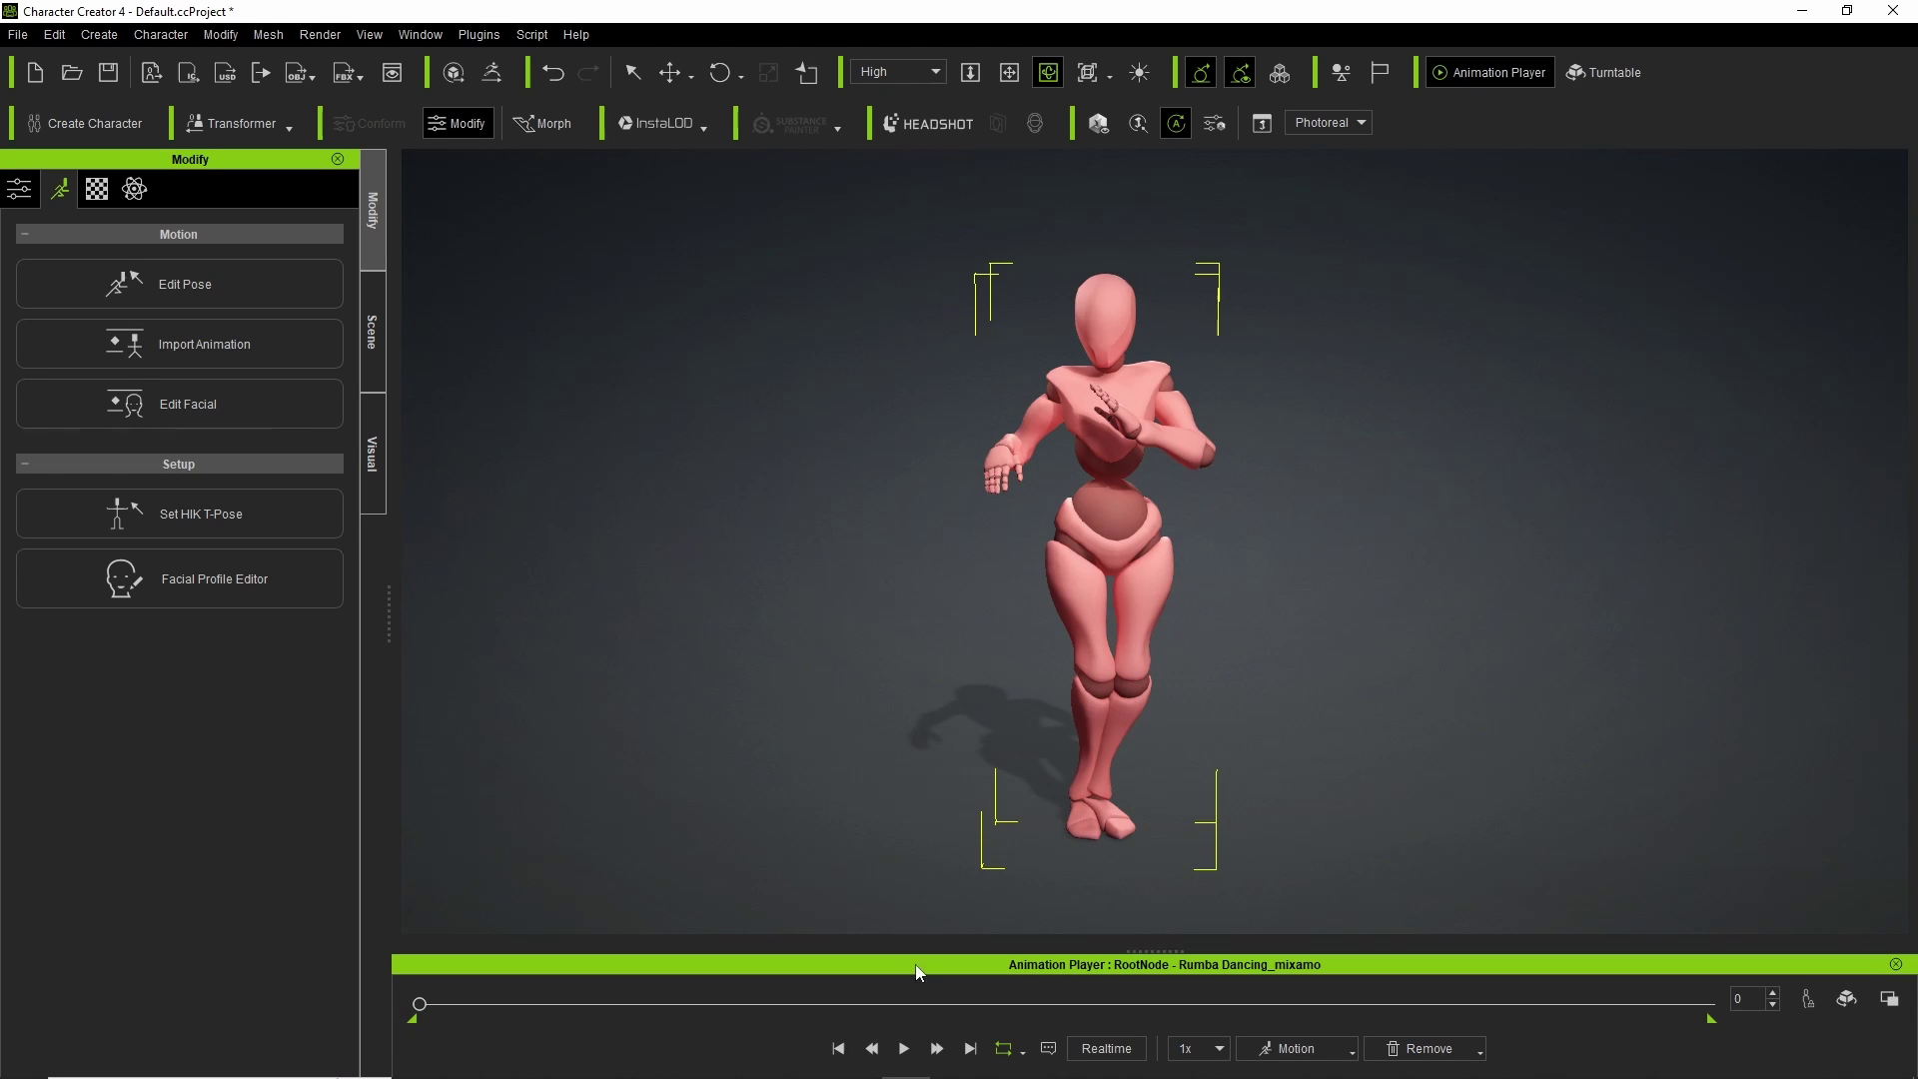
- Play the imported Rumba Dancing motion on the character to check how it moves
left_click(905, 1049)
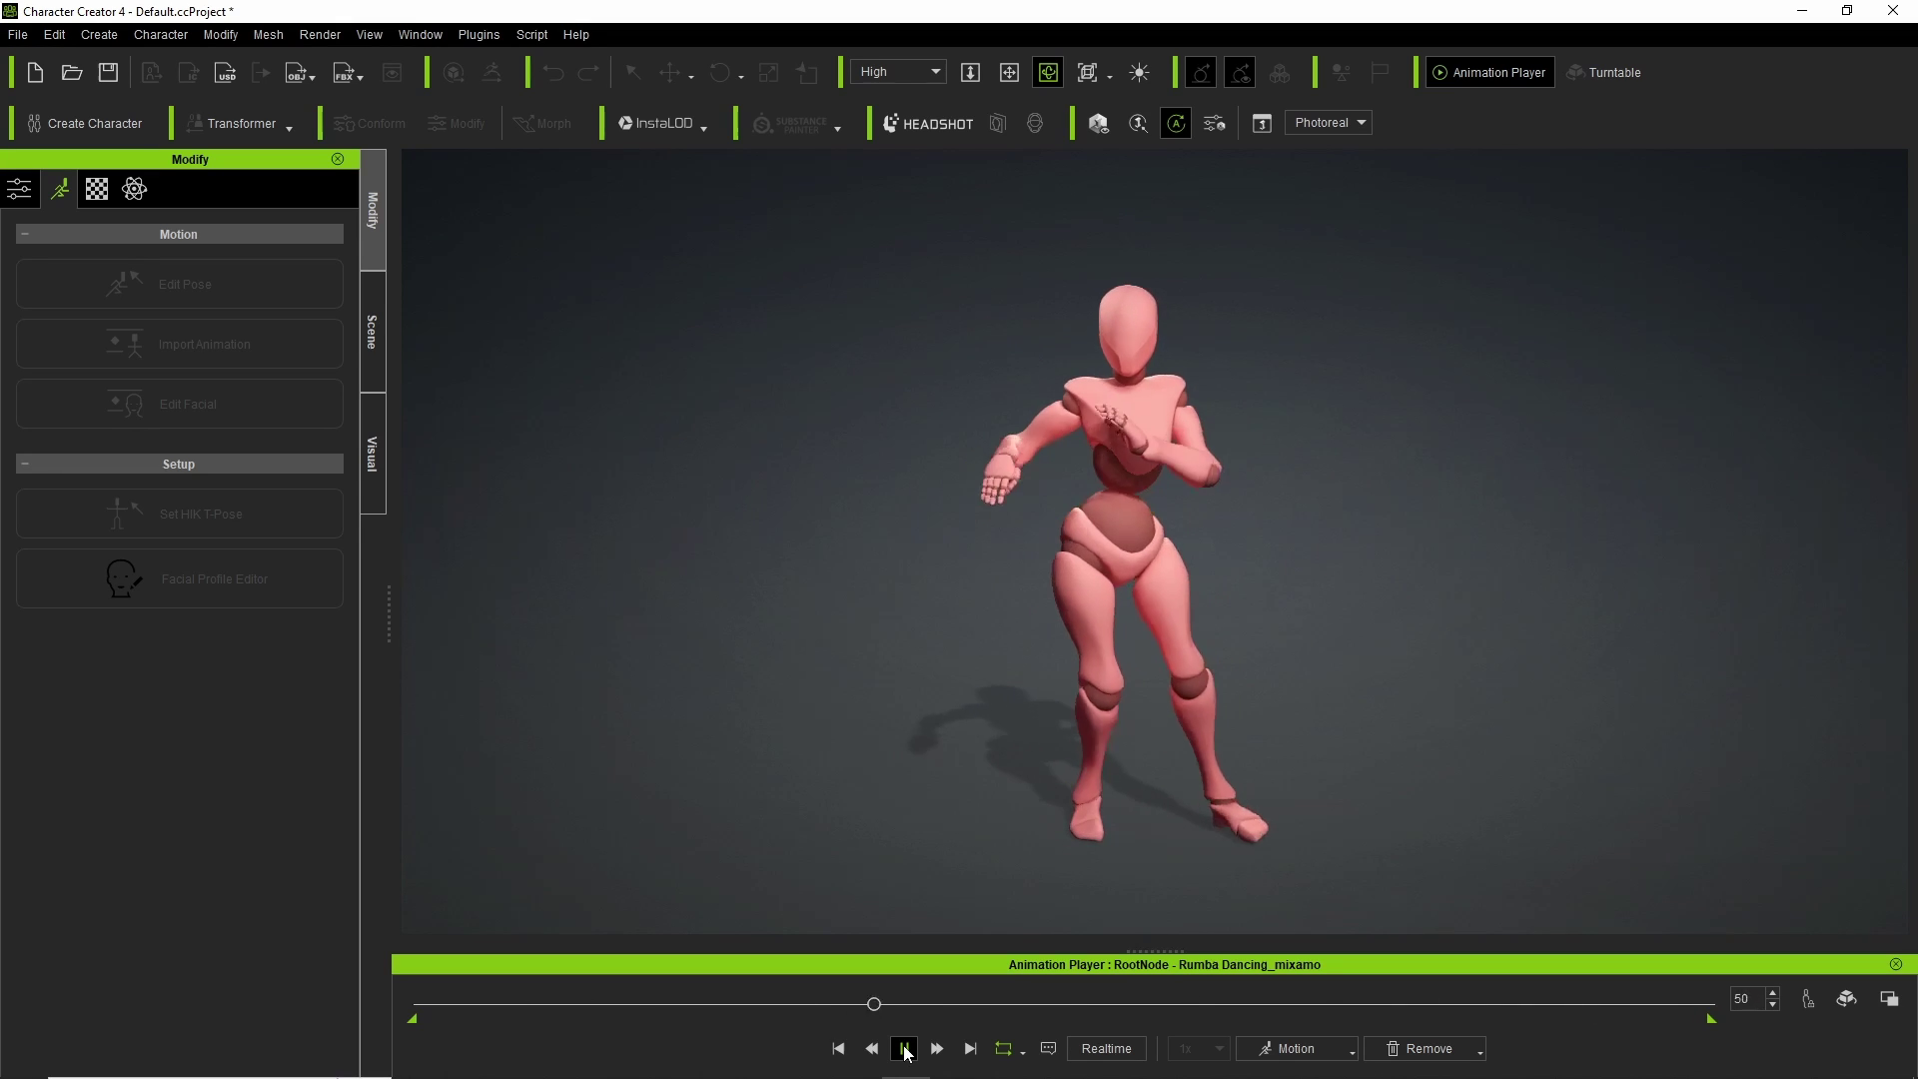
left_click(905, 1049)
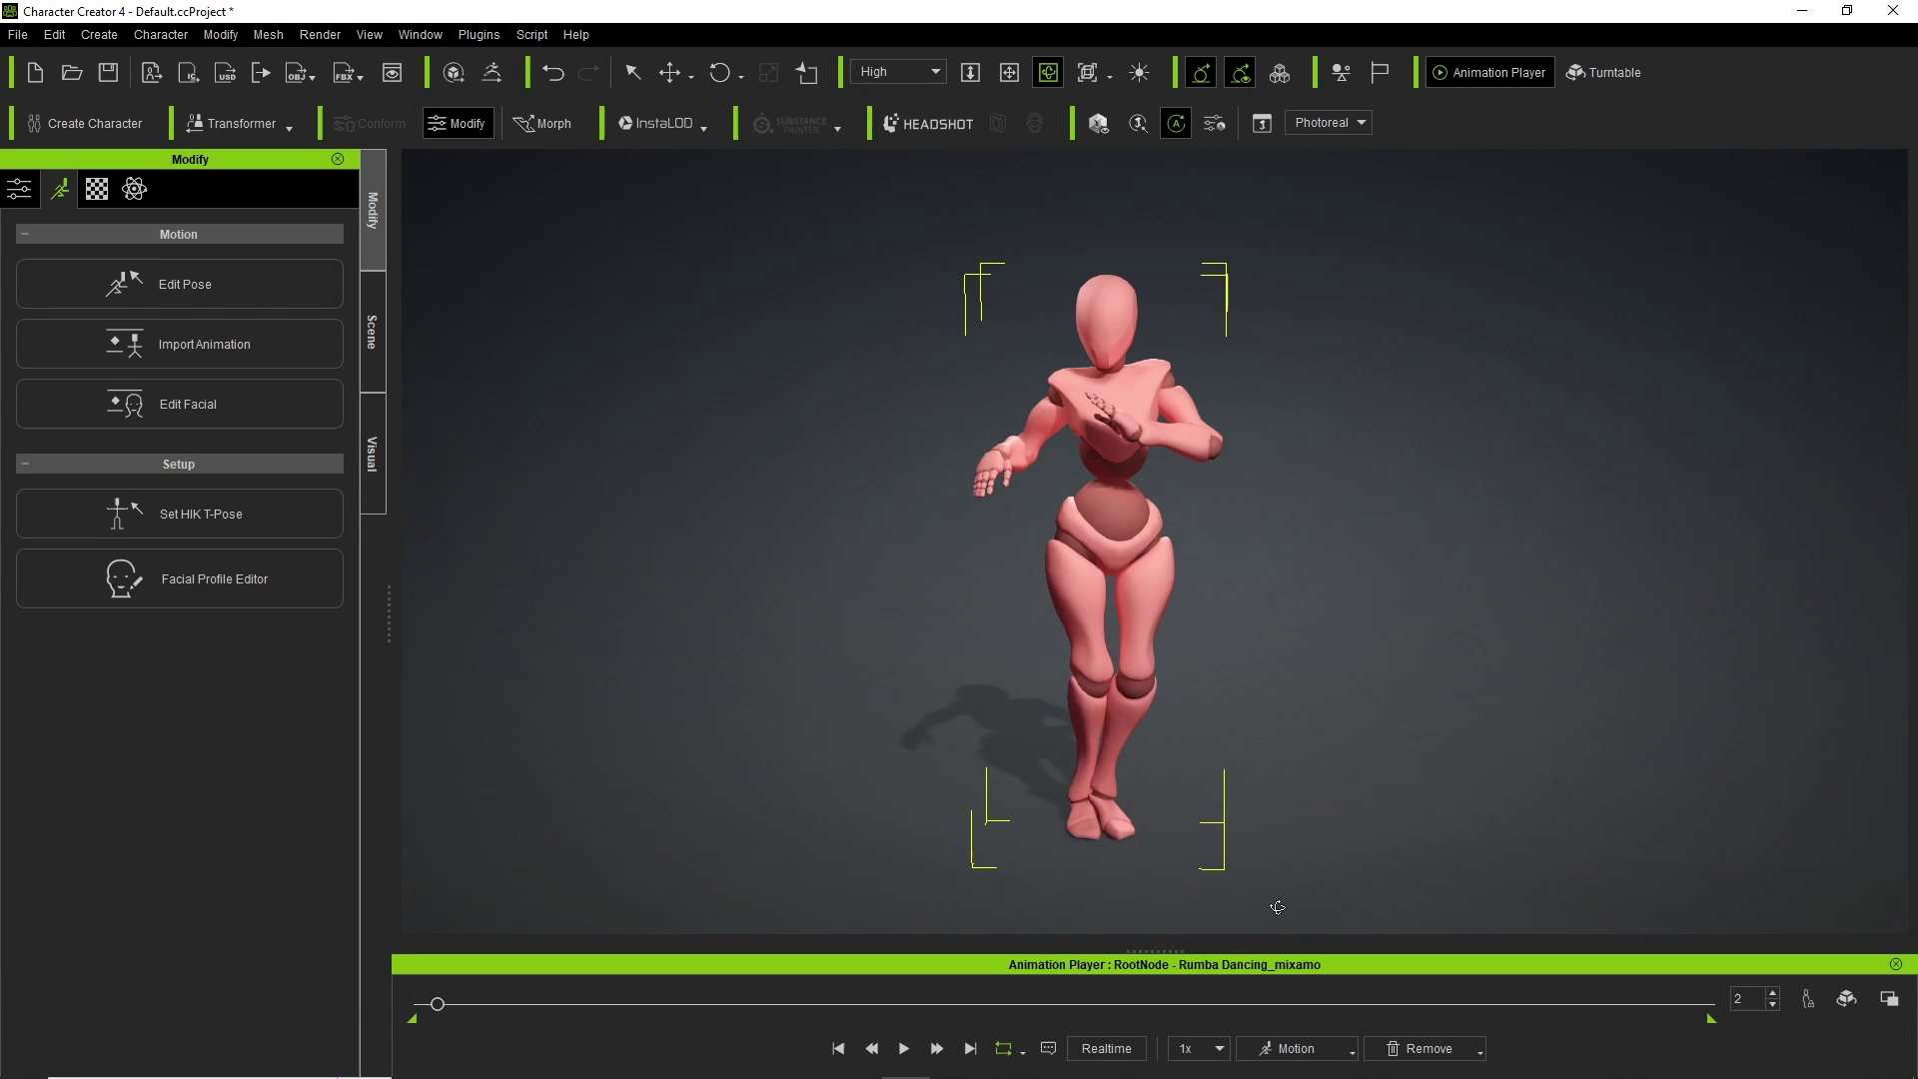
left_click(905, 1049)
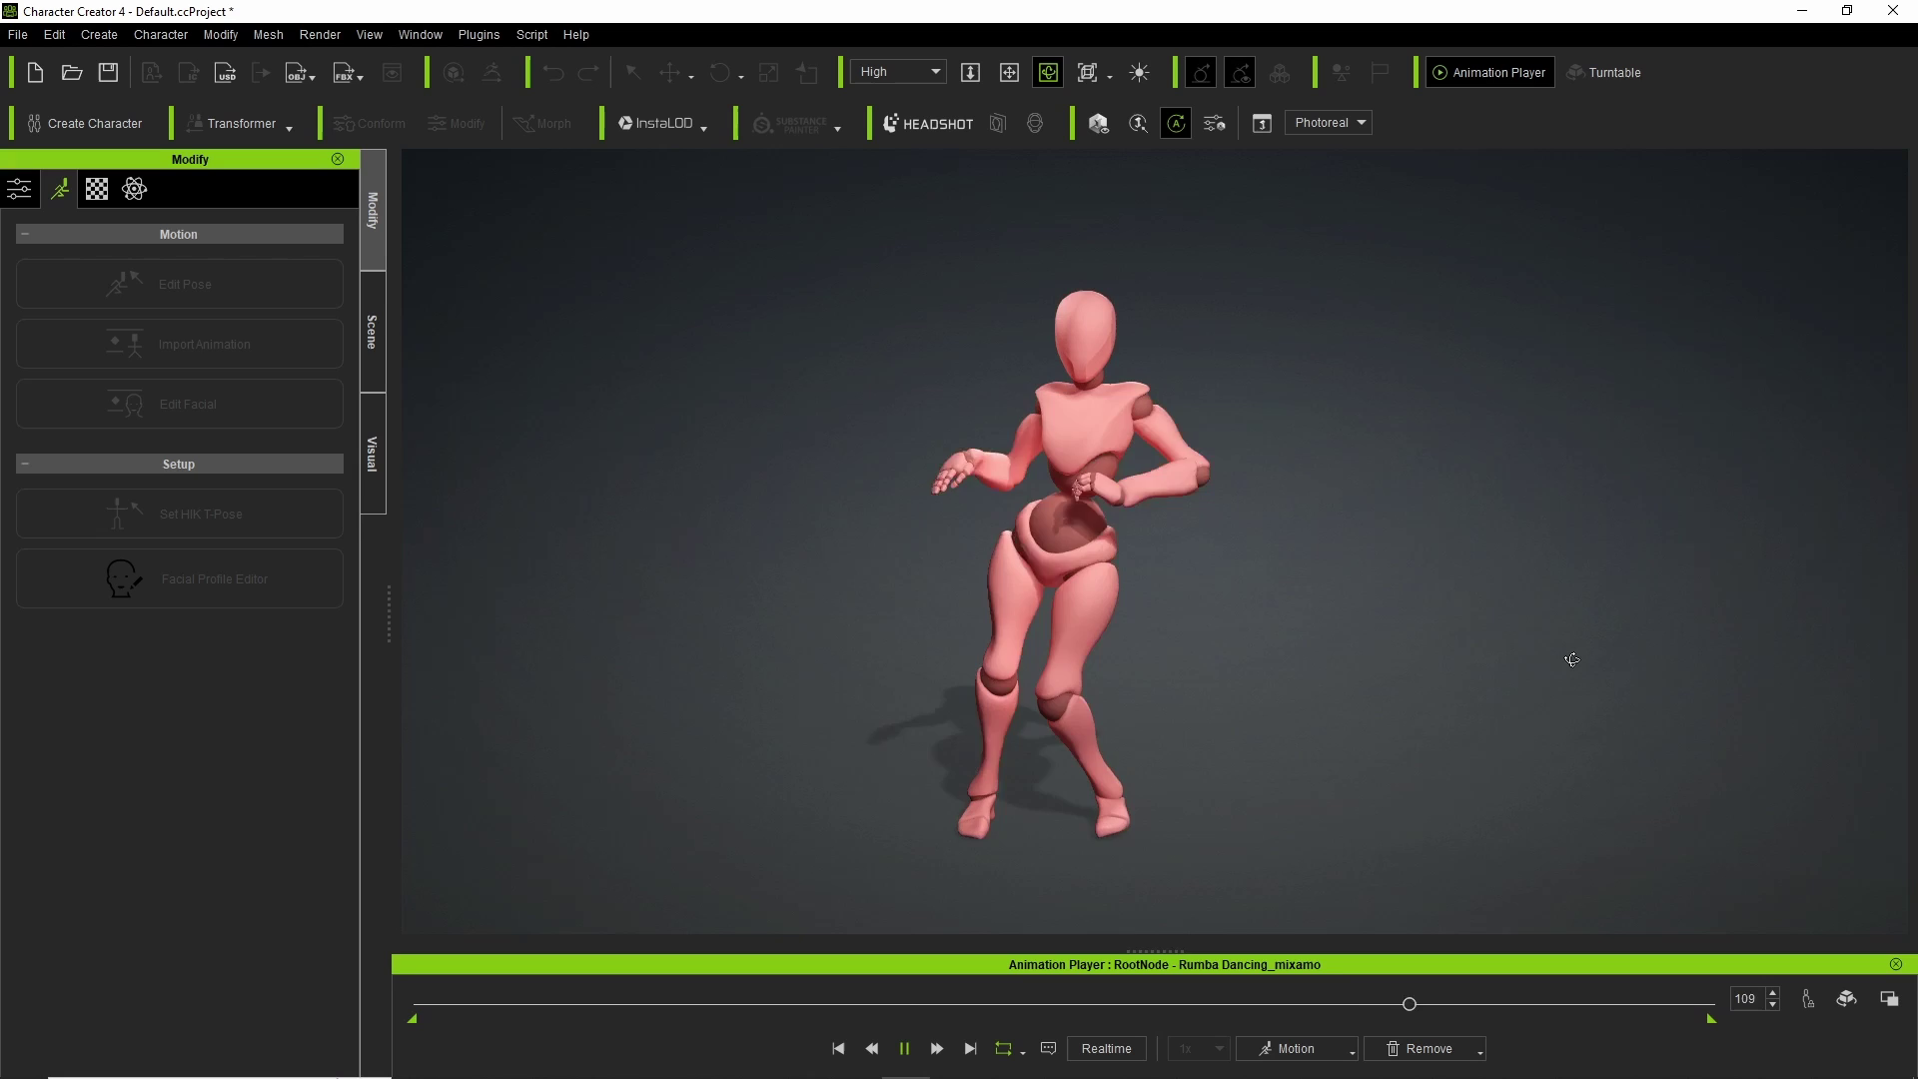